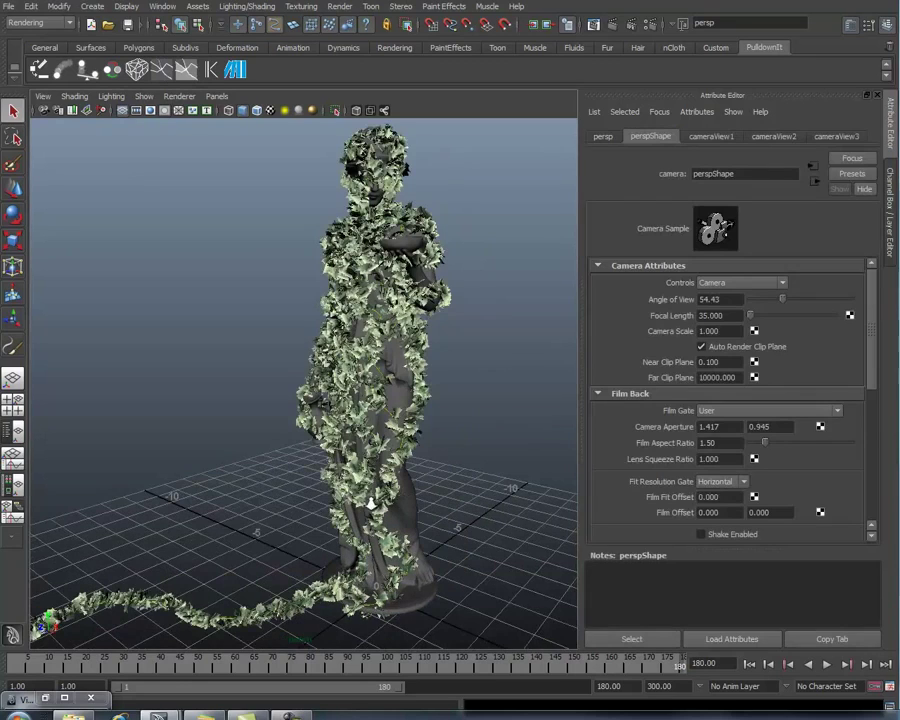
# - Inspect the ivy-covered statue and its trailing ground vine from several distances and angles
pyautogui.keyDown('alt'); pyautogui.moveTo(430, 514); pyautogui.dragTo(350, 514, button='right'); pyautogui.keyUp('alt')
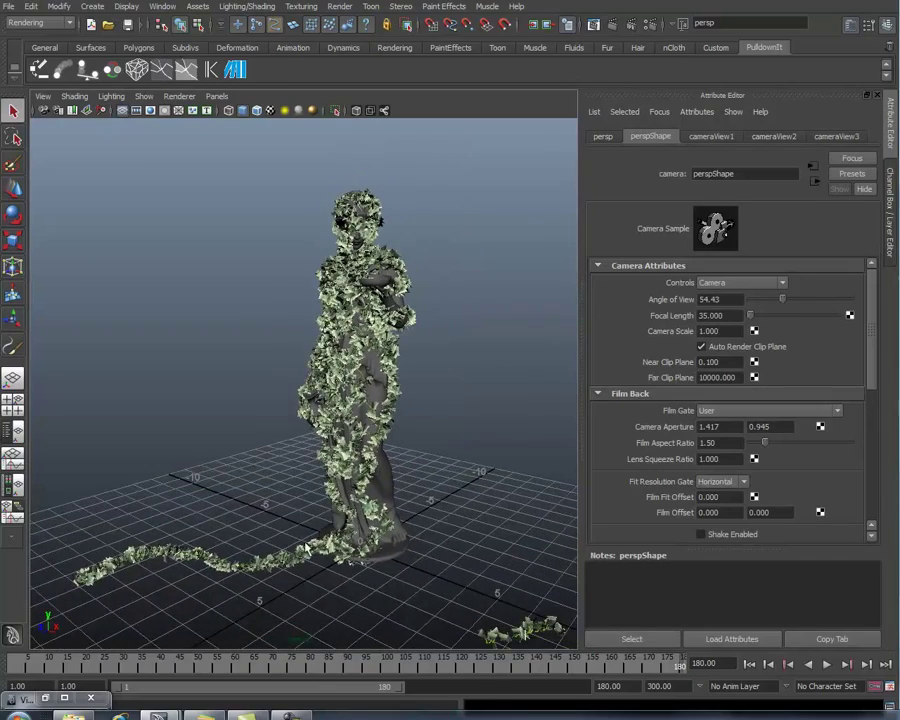
pyautogui.keyDown('alt'); pyautogui.moveTo(306, 546); pyautogui.dragTo(394, 530); pyautogui.keyUp('alt')
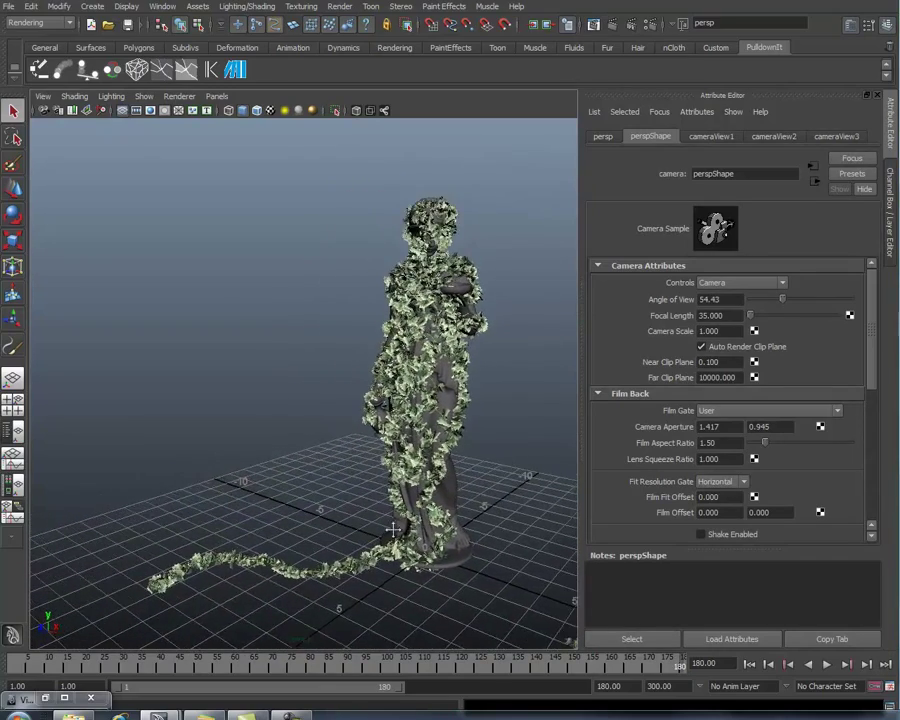
pyautogui.keyDown('alt'); pyautogui.moveTo(393, 530); pyautogui.dragTo(320, 554, button='middle'); pyautogui.keyUp('alt')
pyautogui.keyDown('alt'); pyautogui.moveTo(386, 530); pyautogui.dragTo(519, 533, button='right'); pyautogui.keyUp('alt')
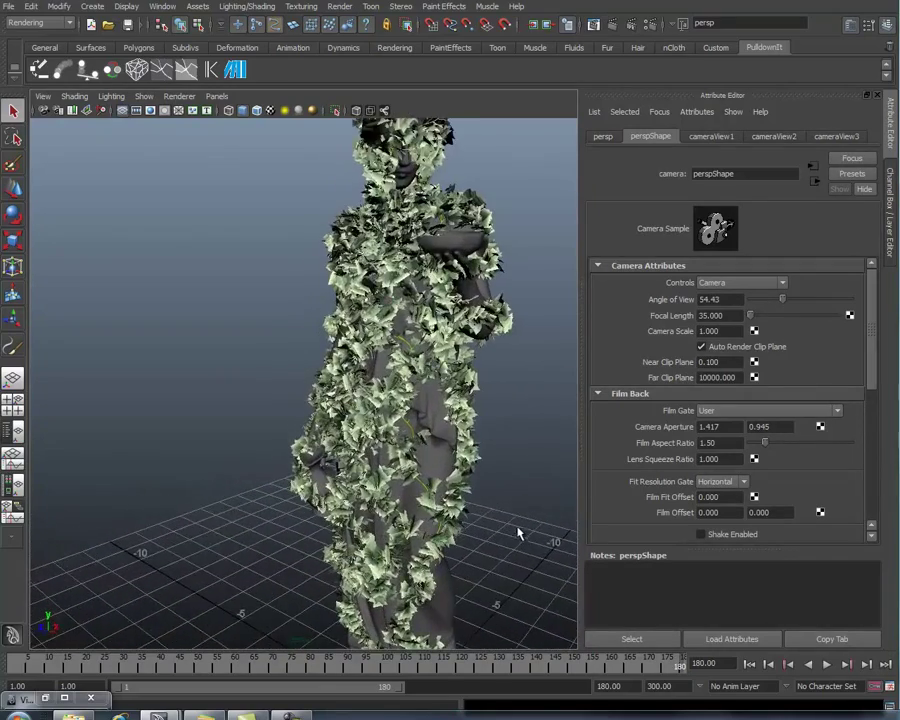
pyautogui.keyDown('alt'); pyautogui.moveTo(519, 534); pyautogui.dragTo(493, 530); pyautogui.keyUp('alt')
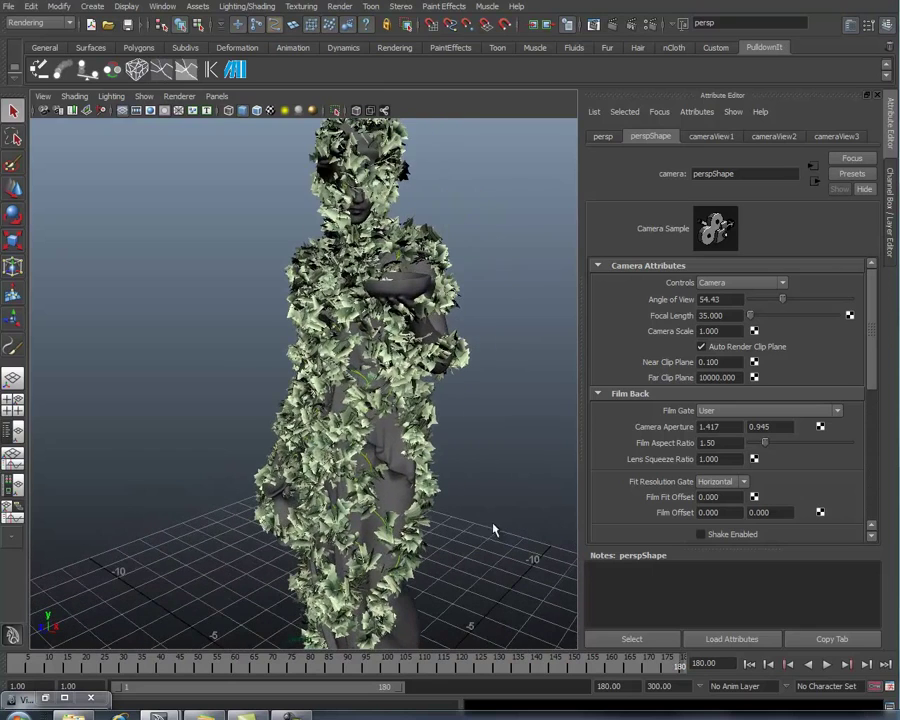
# - Play back the ivy growth from the start with a leaf stroke selected, and delete its entire Leaves parent group
pyautogui.click(533, 267)
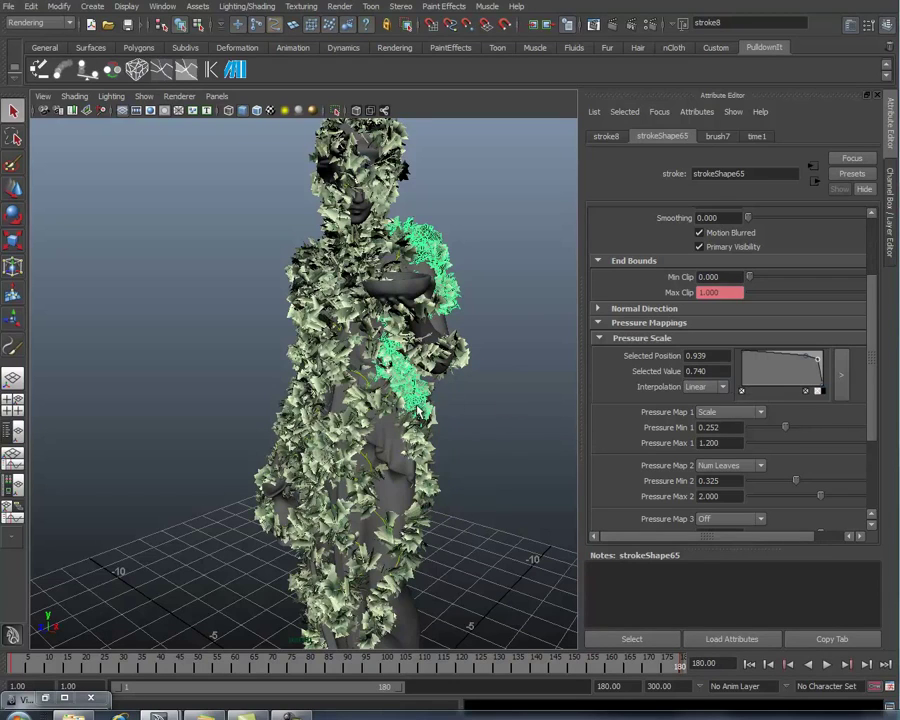
pyautogui.keyDown('alt'); pyautogui.moveTo(421, 412); pyautogui.dragTo(393, 399); pyautogui.keyUp('alt')
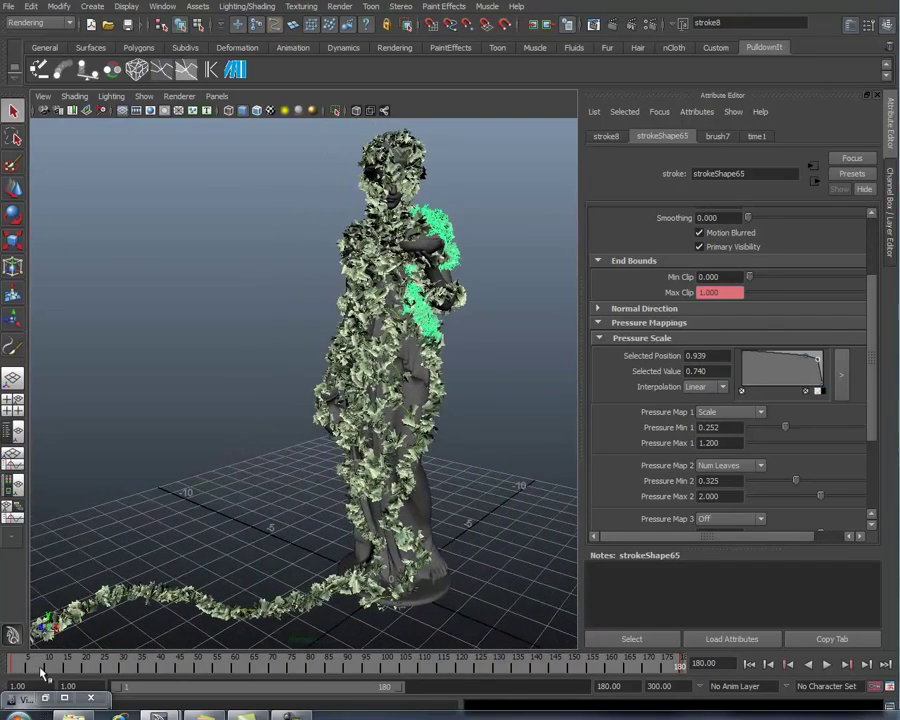
pyautogui.click(18, 666)
pyautogui.hotkey('alt', 'v')
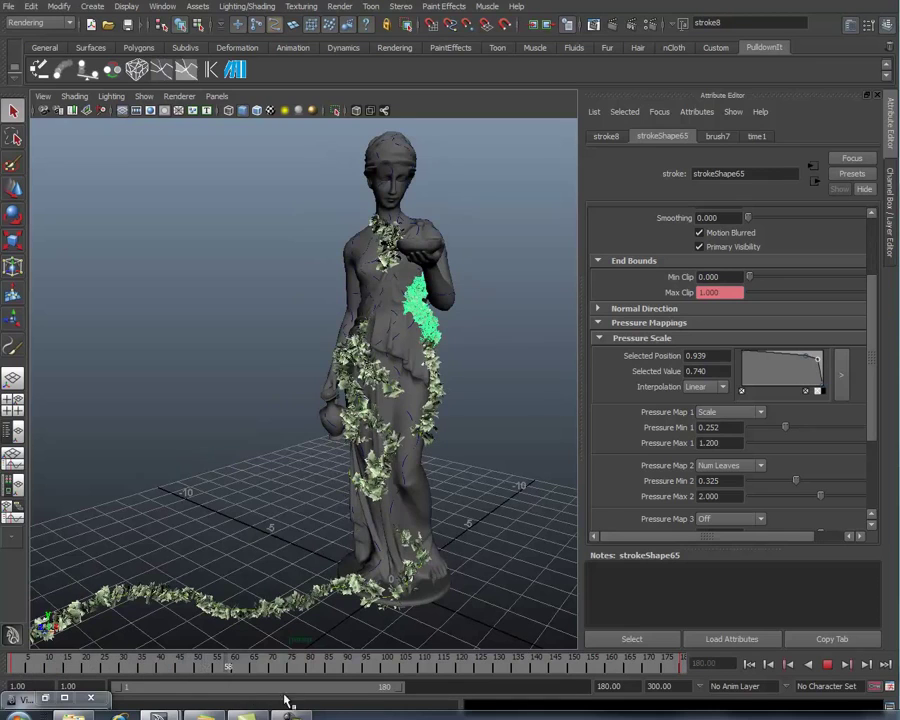
pyautogui.press('Up')
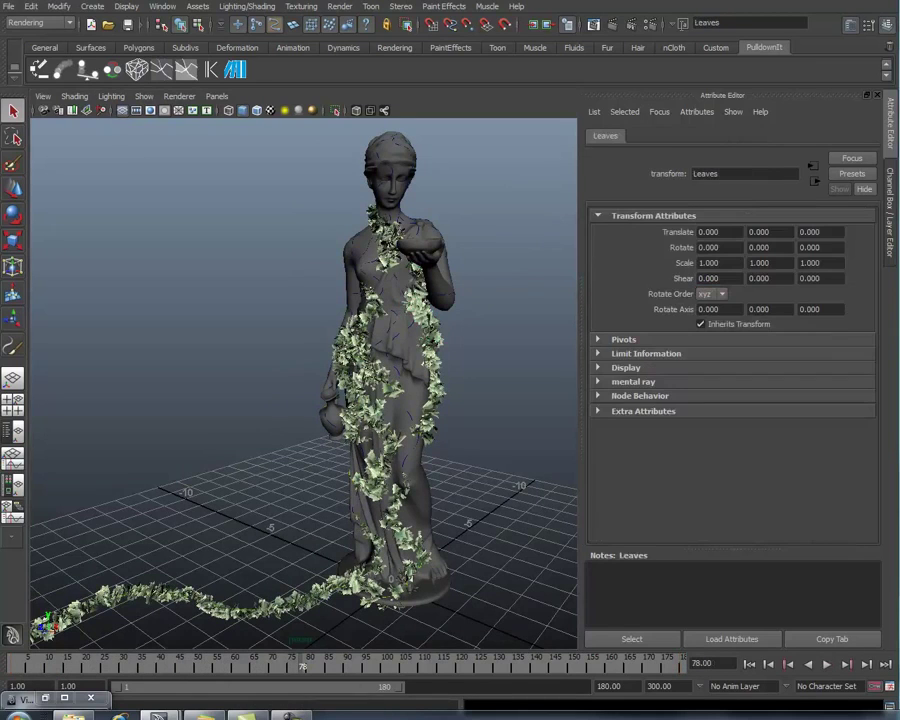
pyautogui.press('Delete')
# - Play back the stem growth near the statue's base up to frame 60, checking when the ground vine reaches the foot
pyautogui.keyDown('alt'); pyautogui.moveTo(273, 630); pyautogui.dragTo(340, 494, button='middle'); pyautogui.keyUp('alt')
pyautogui.keyDown('alt'); pyautogui.moveTo(331, 516); pyautogui.dragTo(460, 530, button='right'); pyautogui.keyUp('alt')
pyautogui.keyDown('alt'); pyautogui.moveTo(460, 530); pyautogui.dragTo(414, 502, button='middle'); pyautogui.keyUp('alt')
pyautogui.keyDown('alt'); pyautogui.moveTo(416, 503); pyautogui.dragTo(370, 629); pyautogui.keyUp('alt')
pyautogui.hotkey('alt', 'v')
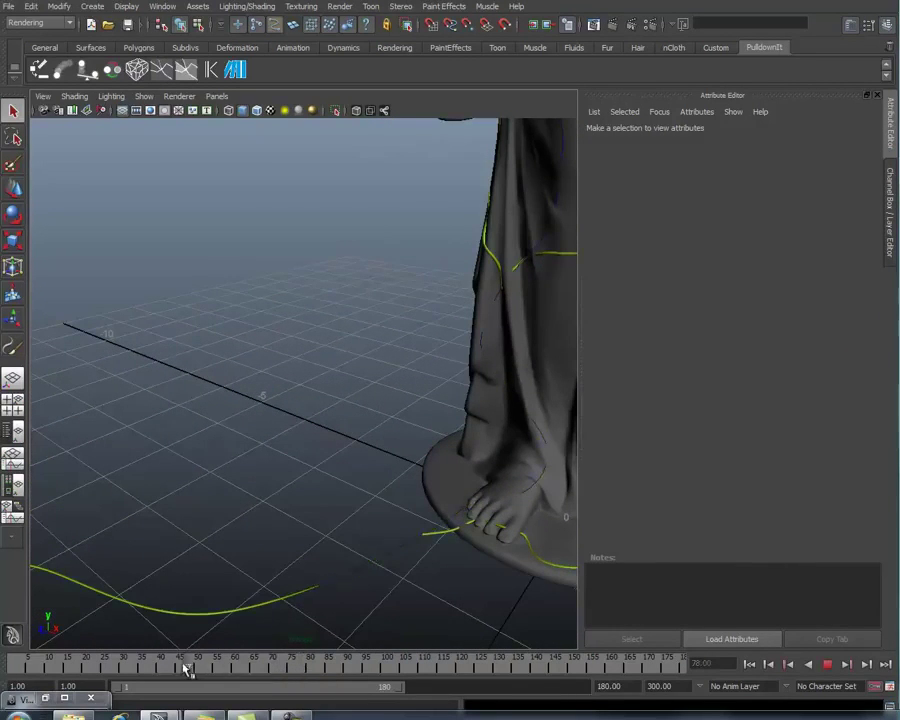
pyautogui.click(213, 668)
pyautogui.click(358, 577)
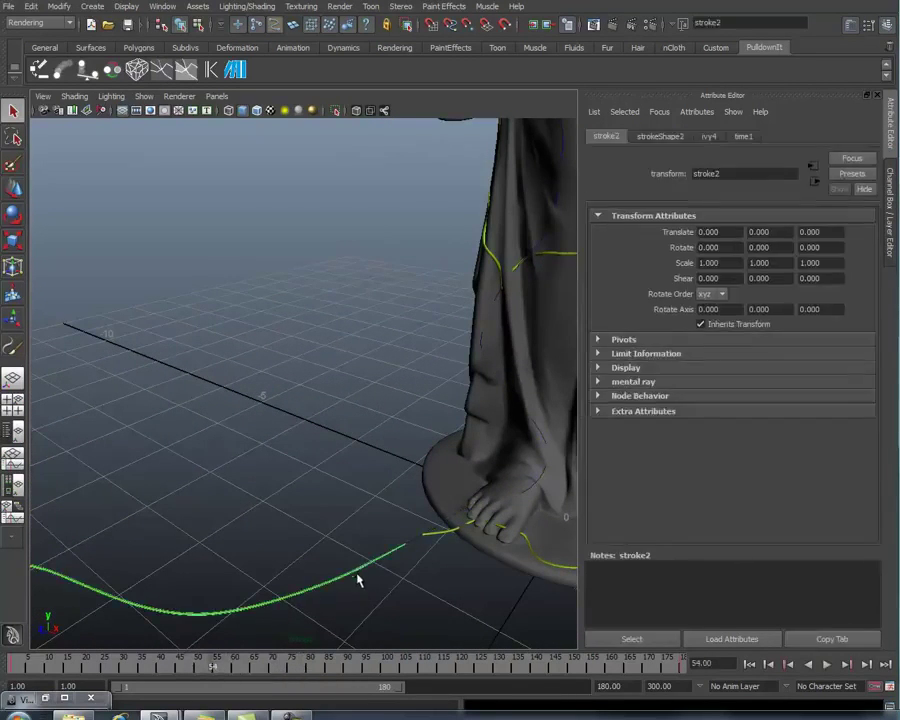
pyautogui.hotkey('alt', 'v')
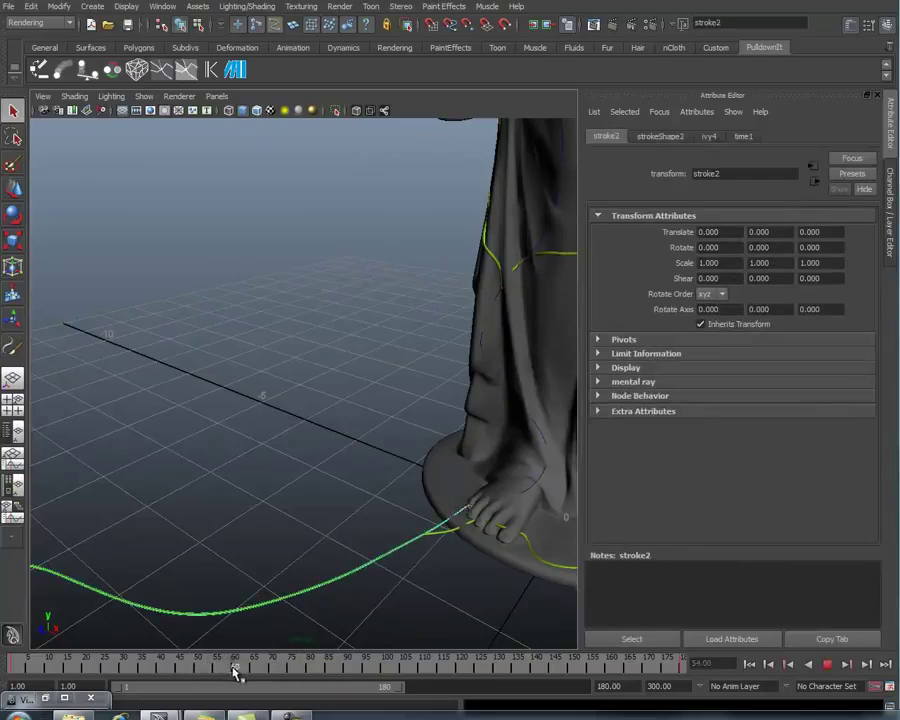
# - Move the zero-value Max Clip key of the branch starting at the foot and crossing the base to frame 60
pyautogui.click(445, 537)
pyautogui.click(668, 137)
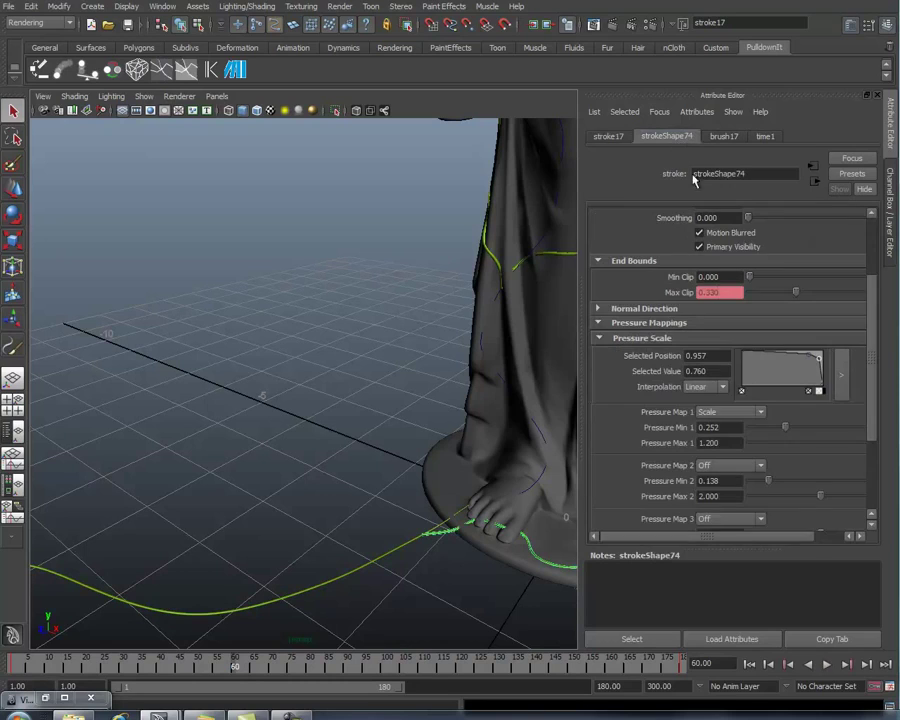
pyautogui.rightClick(712, 292)
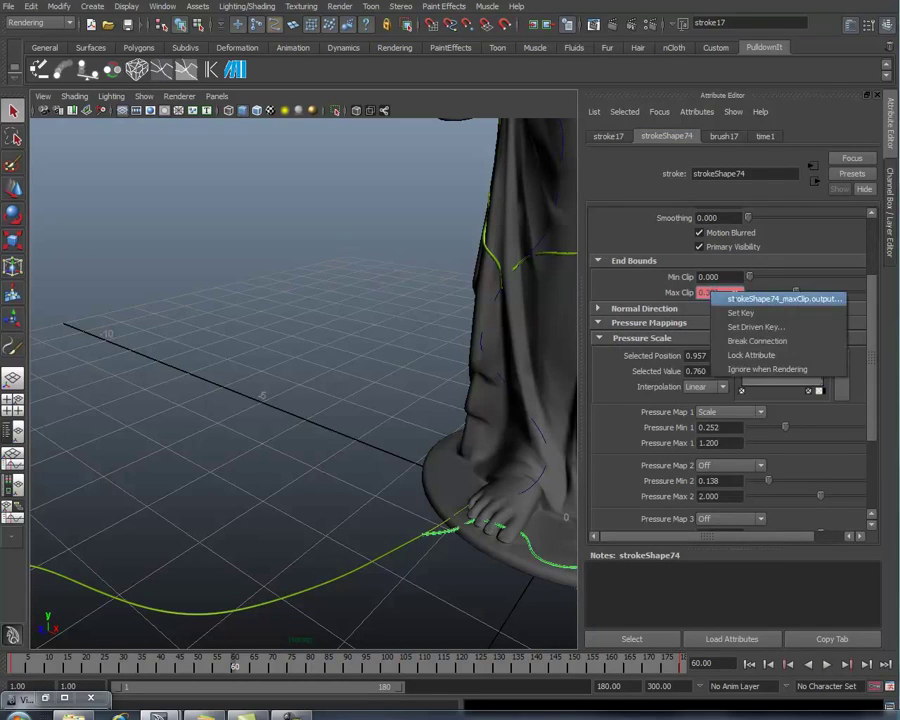
pyautogui.click(770, 298)
pyautogui.click(618, 330)
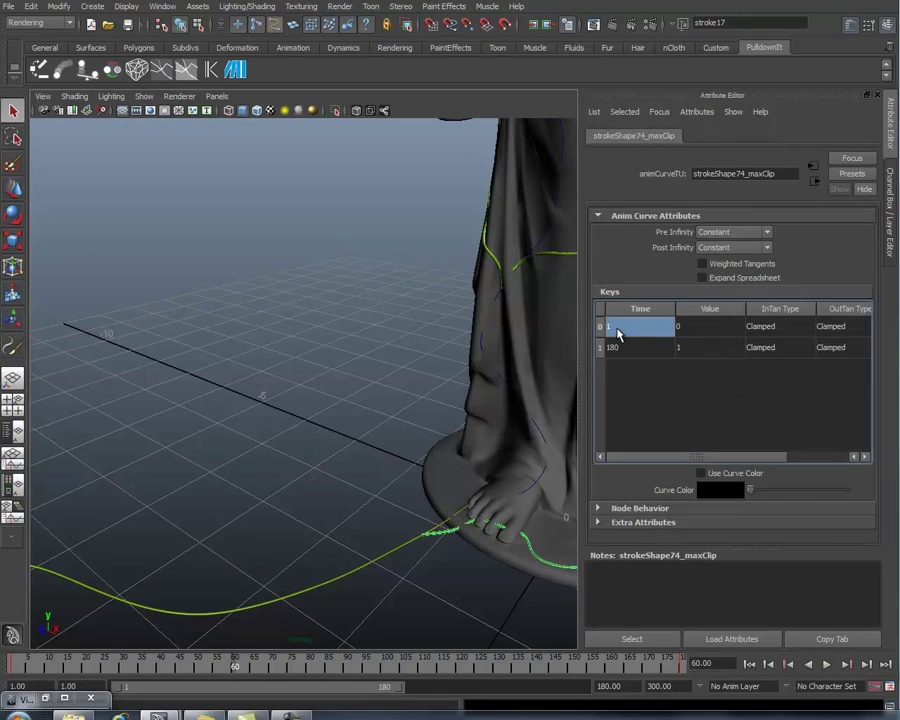
pyautogui.write('601')
pyautogui.press('Tab')
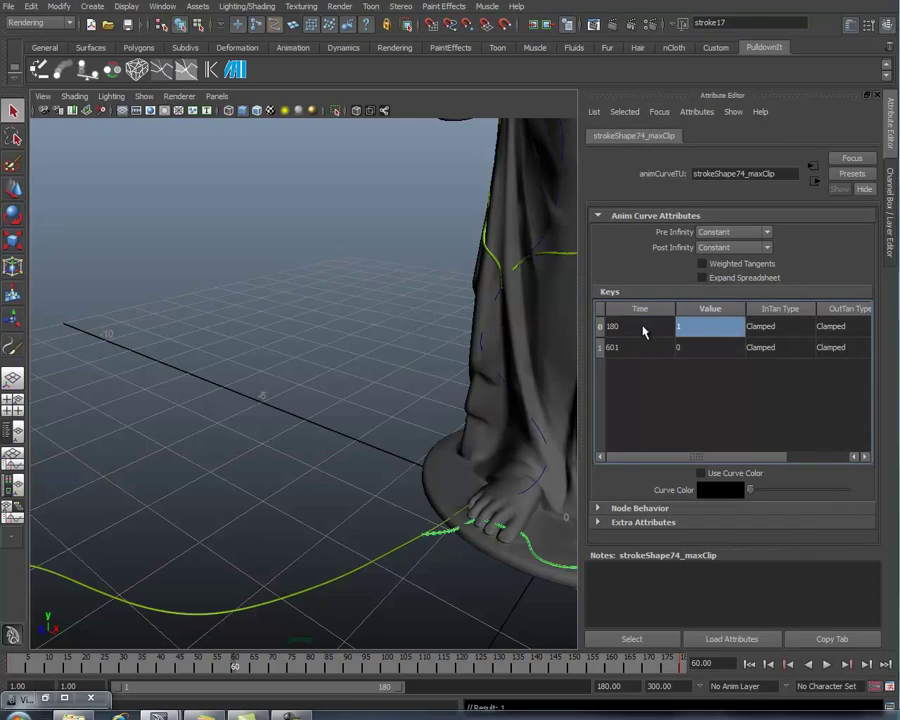
pyautogui.click(642, 331)
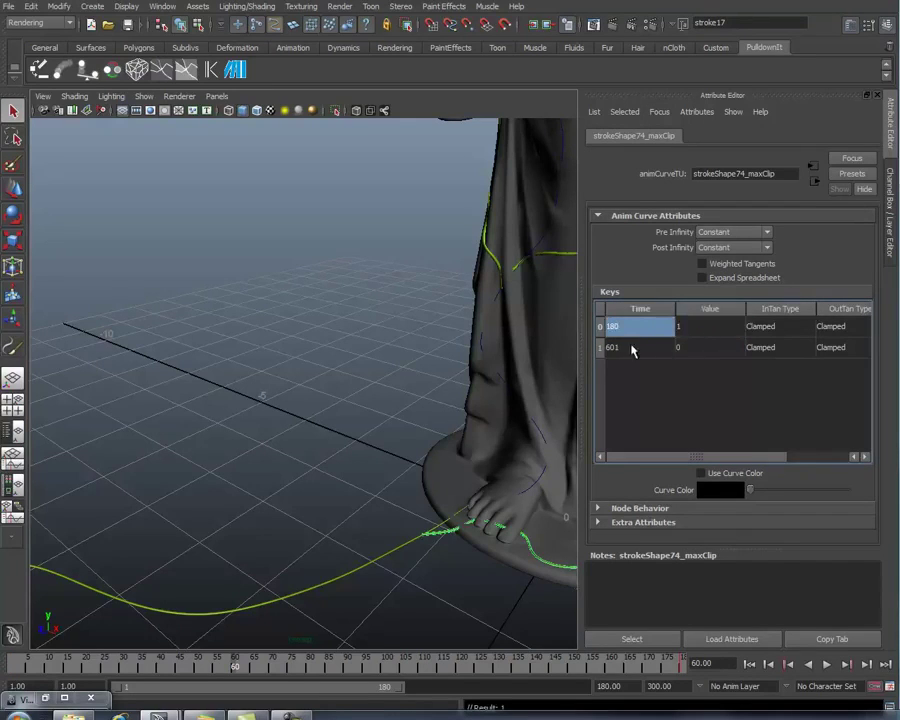
pyautogui.click(631, 348)
pyautogui.write('60')
pyautogui.press('Tab')
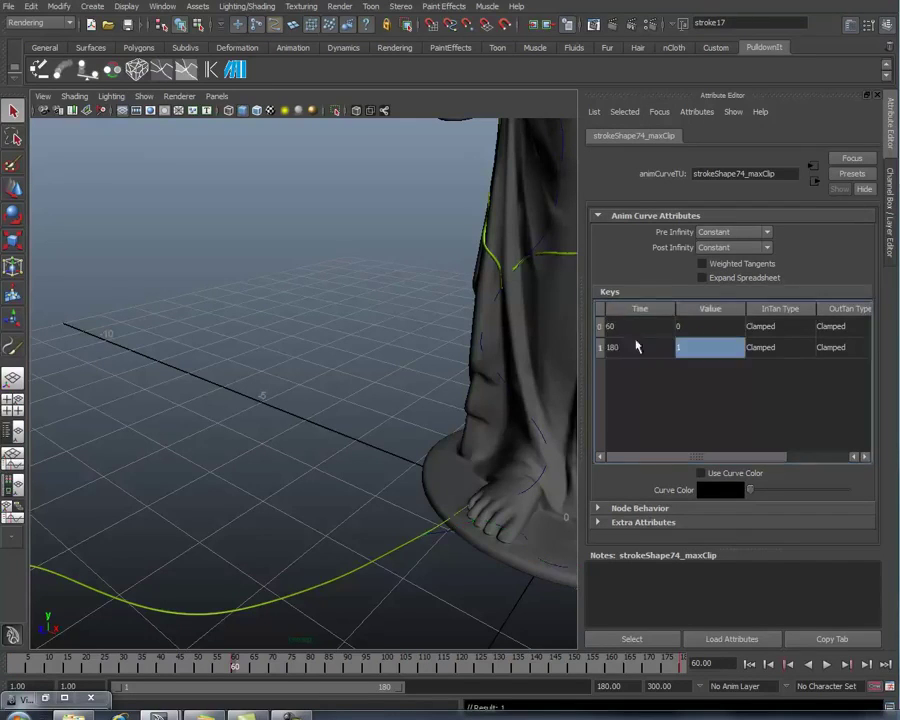
# - Move the end key of the base branch's Max Clip animation to frame 240
pyautogui.click(627, 354)
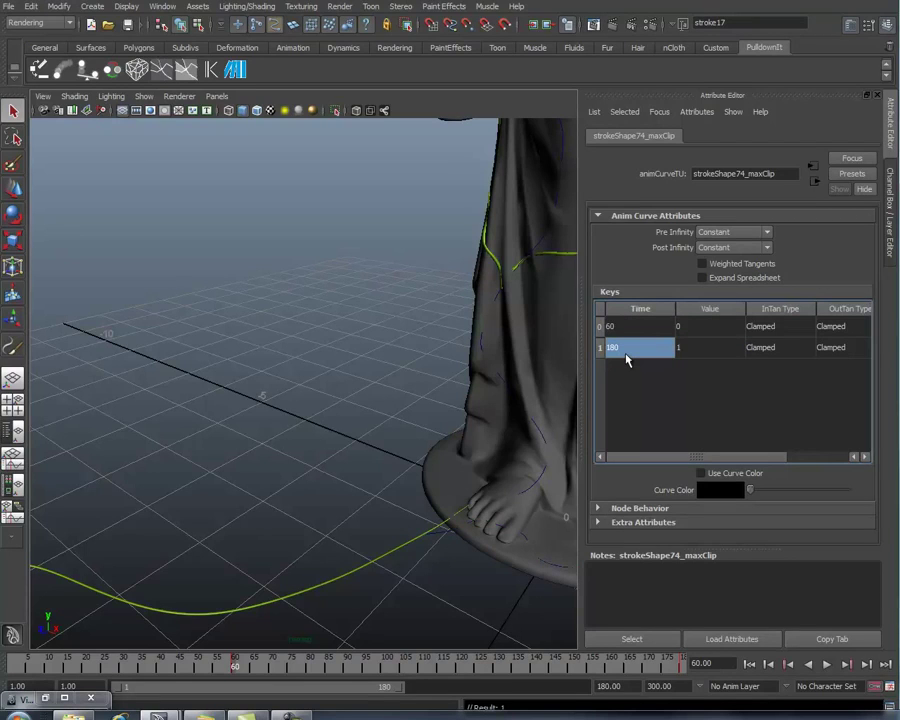
pyautogui.write('240')
pyautogui.press('Tab')
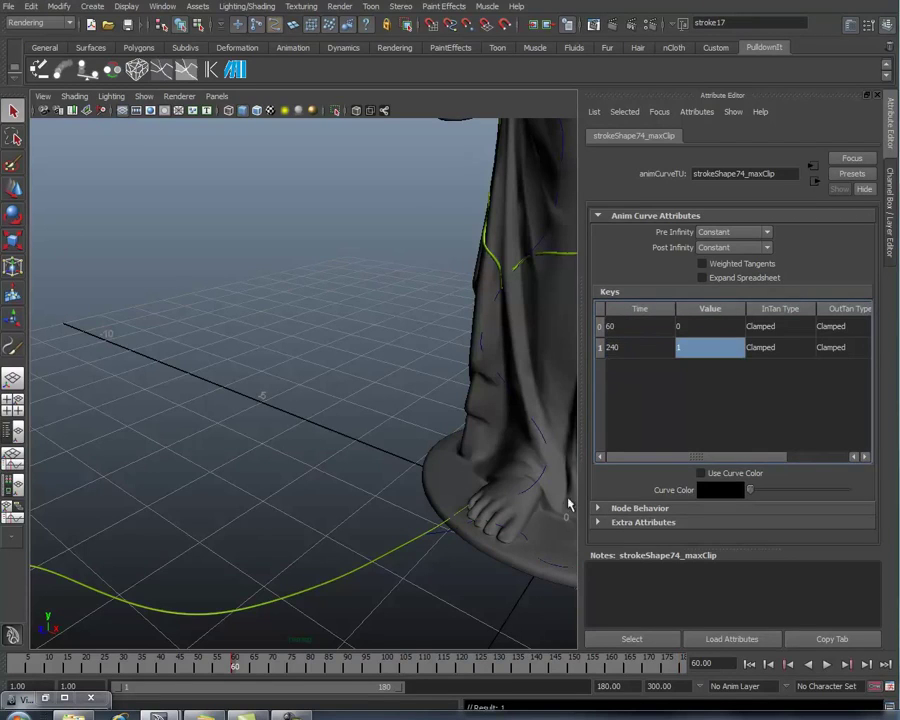
# - Play and scrub the growth around the foot and lower robe up to frame 76 to check the retimed base branch
pyautogui.hotkey('alt', 'v')
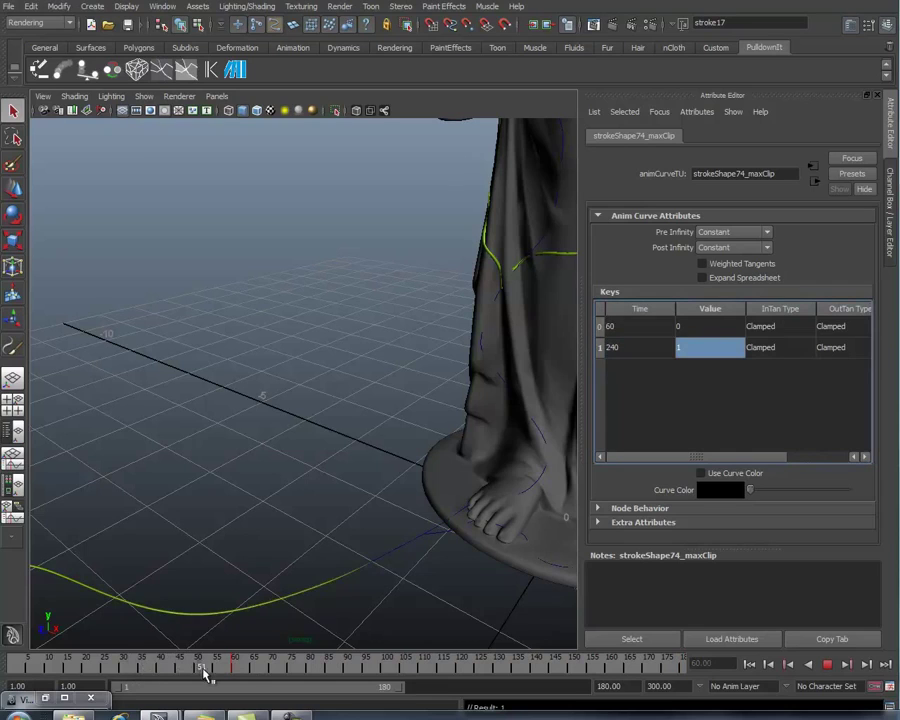
pyautogui.moveTo(228, 672); pyautogui.dragTo(276, 668)
pyautogui.keyDown('alt'); pyautogui.moveTo(344, 600); pyautogui.dragTo(269, 569, button='middle'); pyautogui.keyUp('alt')
pyautogui.keyDown('alt'); pyautogui.moveTo(269, 569); pyautogui.dragTo(402, 573, button='right'); pyautogui.keyUp('alt')
pyautogui.keyDown('alt'); pyautogui.moveTo(402, 573); pyautogui.dragTo(350, 516, button='middle'); pyautogui.keyUp('alt')
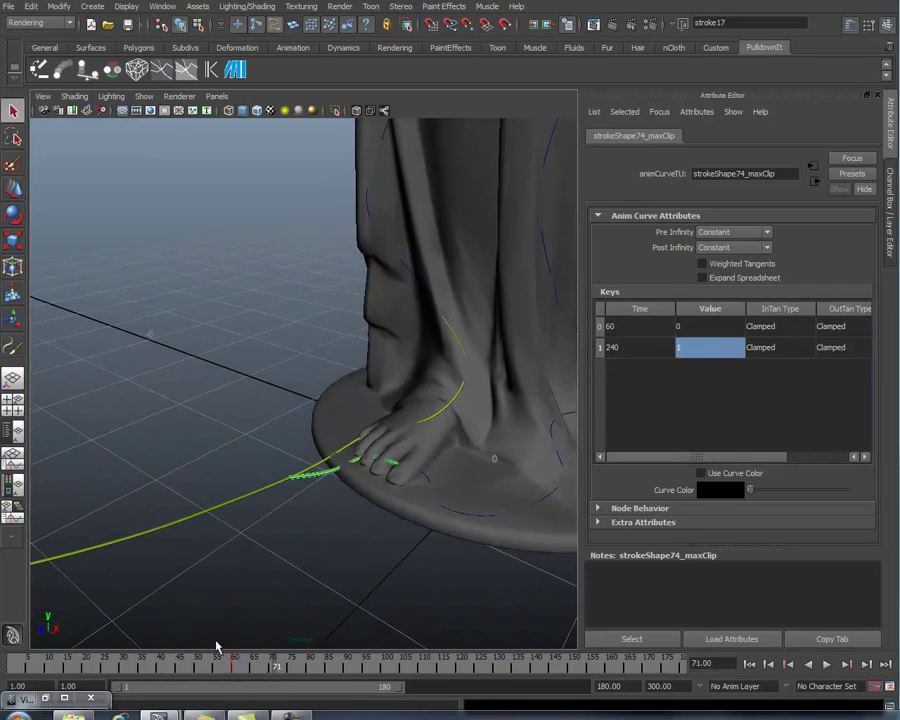
pyautogui.moveTo(222, 667); pyautogui.dragTo(295, 669)
pyautogui.keyDown('alt'); pyautogui.moveTo(357, 372); pyautogui.dragTo(354, 489, button='middle'); pyautogui.keyUp('alt')
pyautogui.keyDown('alt'); pyautogui.moveTo(354, 488); pyautogui.dragTo(408, 377); pyautogui.keyUp('alt')
pyautogui.keyDown('alt'); pyautogui.moveTo(378, 416); pyautogui.dragTo(413, 366); pyautogui.keyUp('alt')
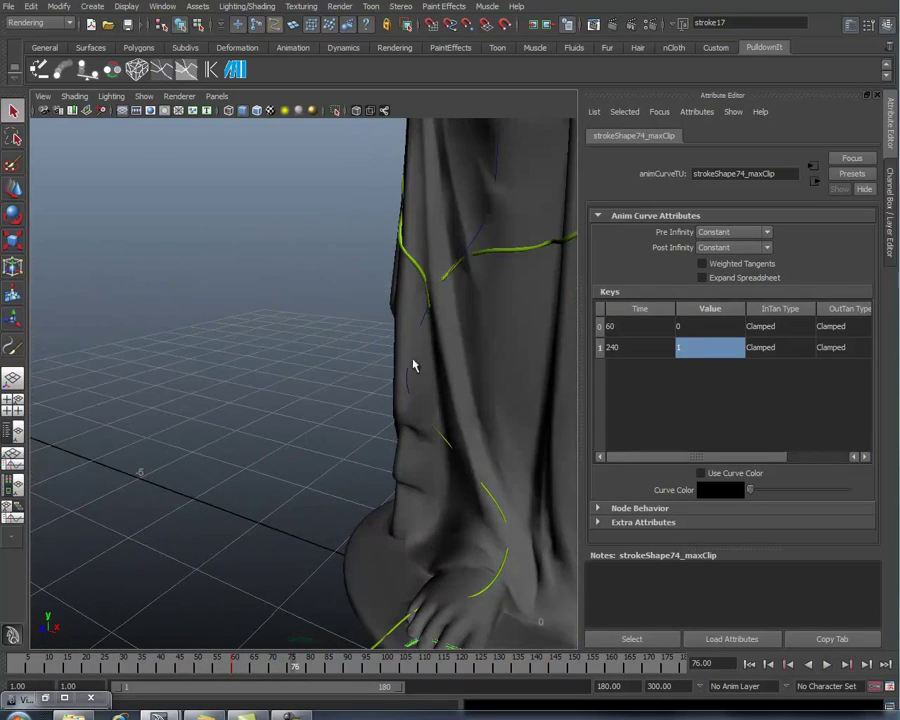
# - Retime the Max Clip keys of the vine along the robe's outer edge to start at frame 90 and end at frame 270
pyautogui.click(422, 282)
pyautogui.hotkey('alt', 'v')
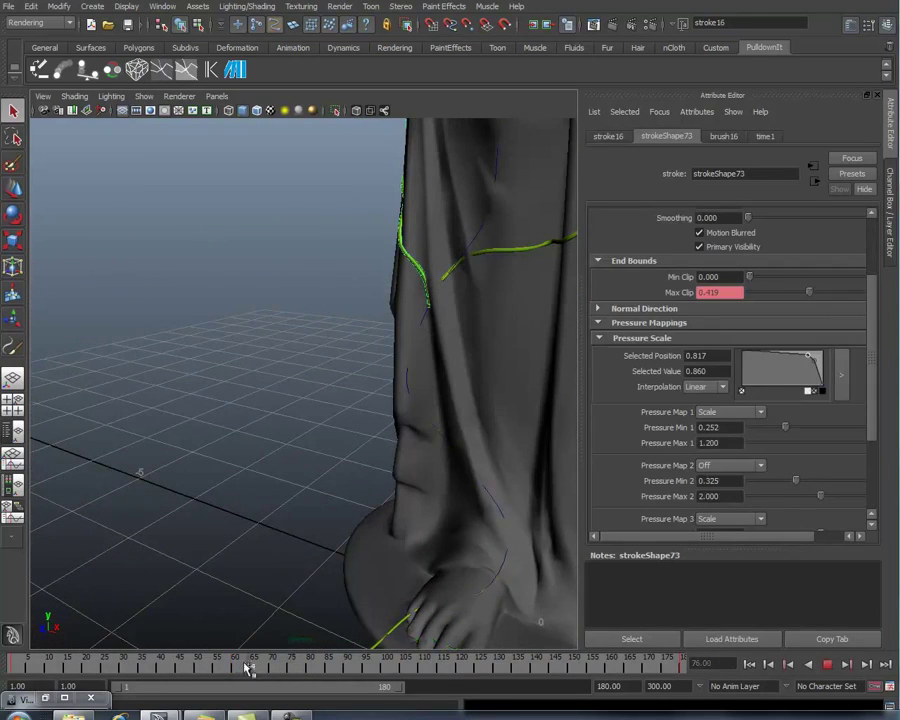
pyautogui.click(347, 668)
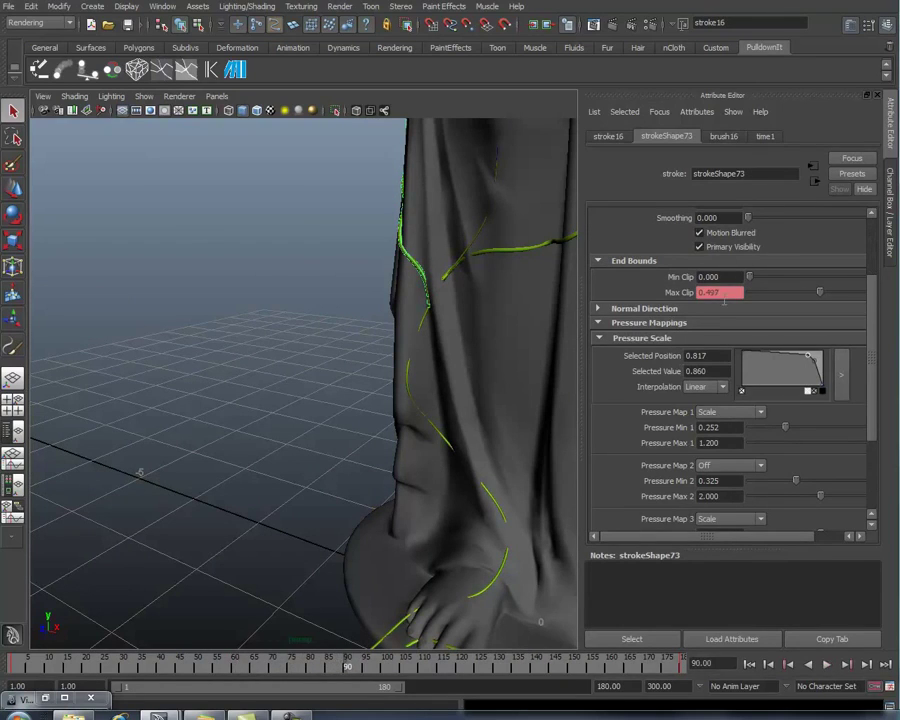
pyautogui.rightClick(718, 292)
pyautogui.click(765, 292)
pyautogui.click(629, 326)
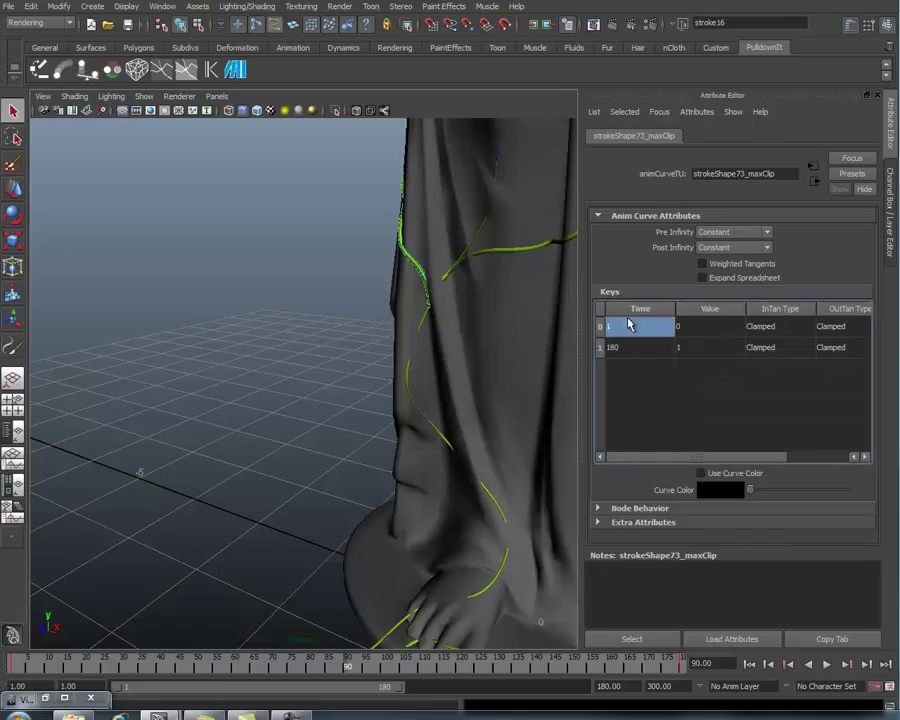
pyautogui.write('90')
pyautogui.press('Tab')
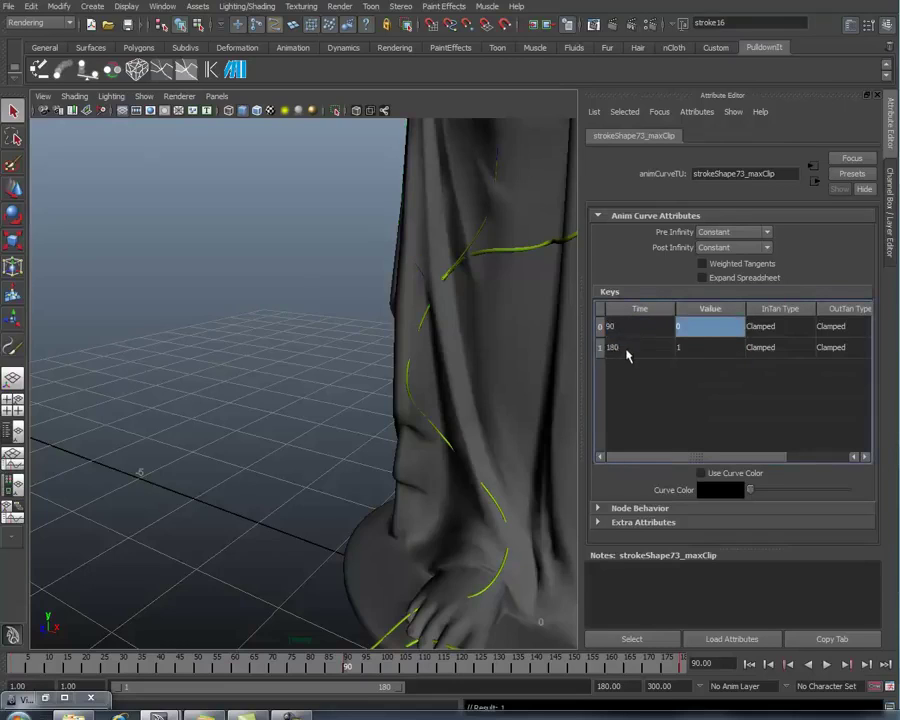
pyautogui.click(627, 350)
pyautogui.write('270')
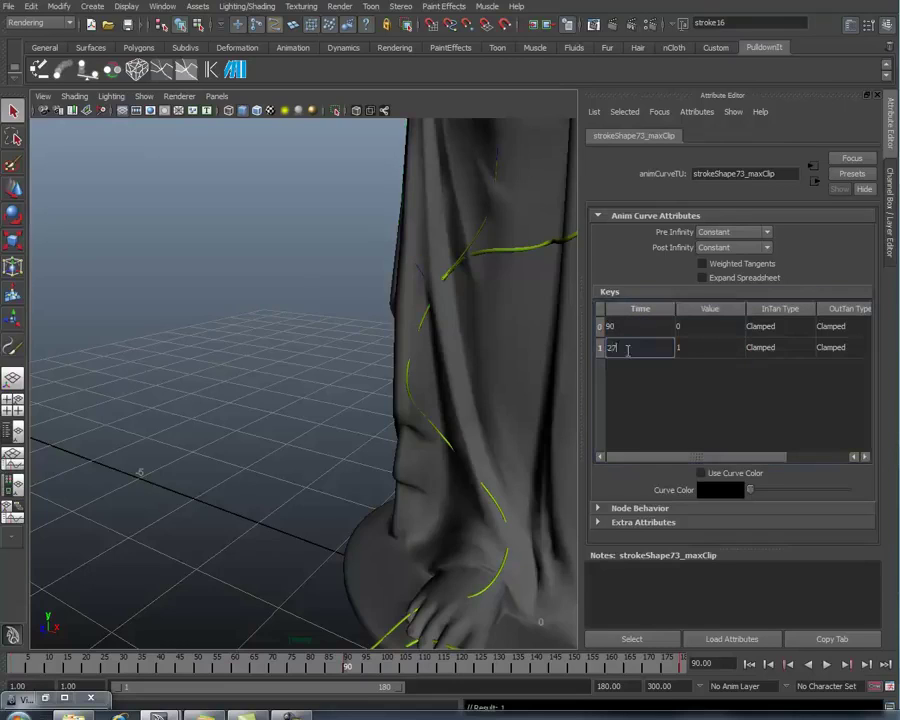
pyautogui.press('Tab')
# - Play back the growth on the lower robe to check the timing of its outer-edge vine
pyautogui.keyDown('alt'); pyautogui.moveTo(416, 398); pyautogui.dragTo(336, 420); pyautogui.keyUp('alt')
pyautogui.hotkey('alt', 'v')
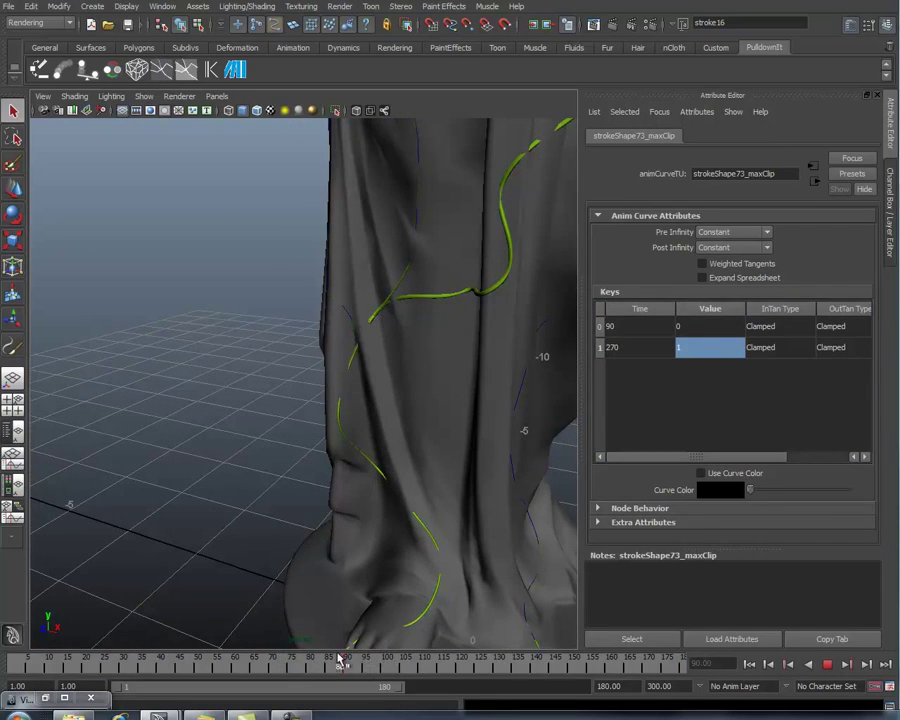
pyautogui.hotkey('alt', 'v')
# - Retime the Max Clip keys of the branch crossing the front of the robe to start at frame 90 and end at 270
pyautogui.click(422, 305)
pyautogui.hotkey('alt', 'v')
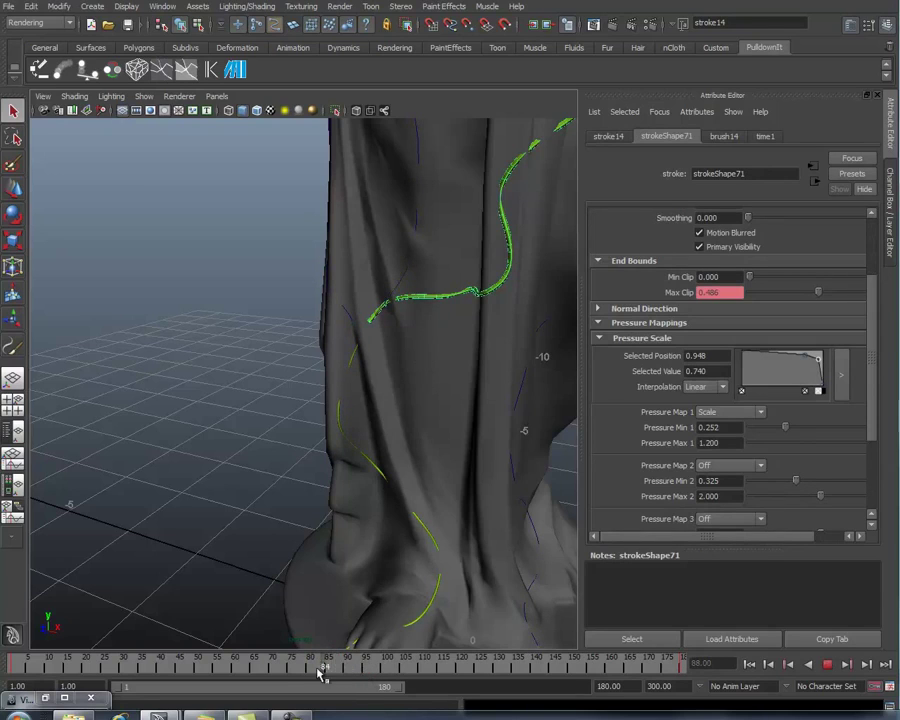
pyautogui.hotkey('alt', 'v')
pyautogui.rightClick(716, 292)
pyautogui.click(731, 298)
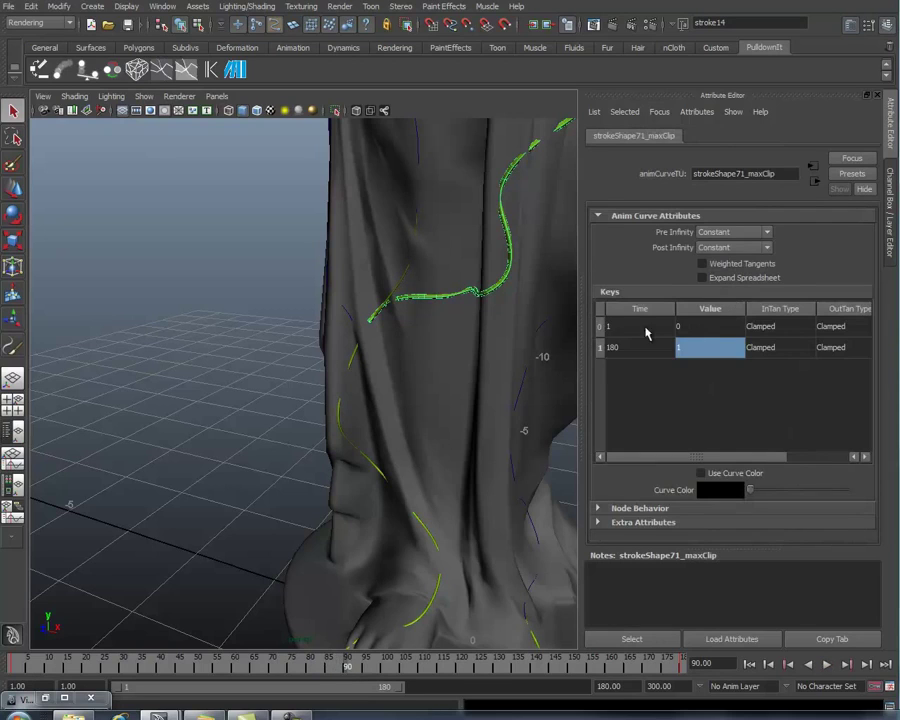
pyautogui.click(643, 328)
pyautogui.write('90')
pyautogui.press('Tab')
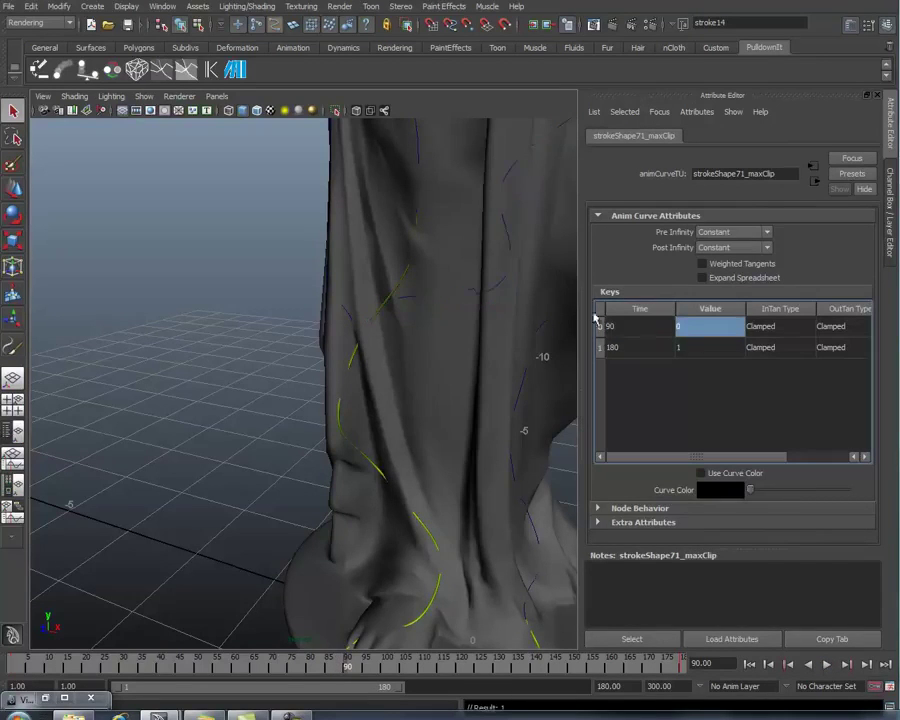
pyautogui.click(620, 347)
pyautogui.write('270')
pyautogui.press('Tab')
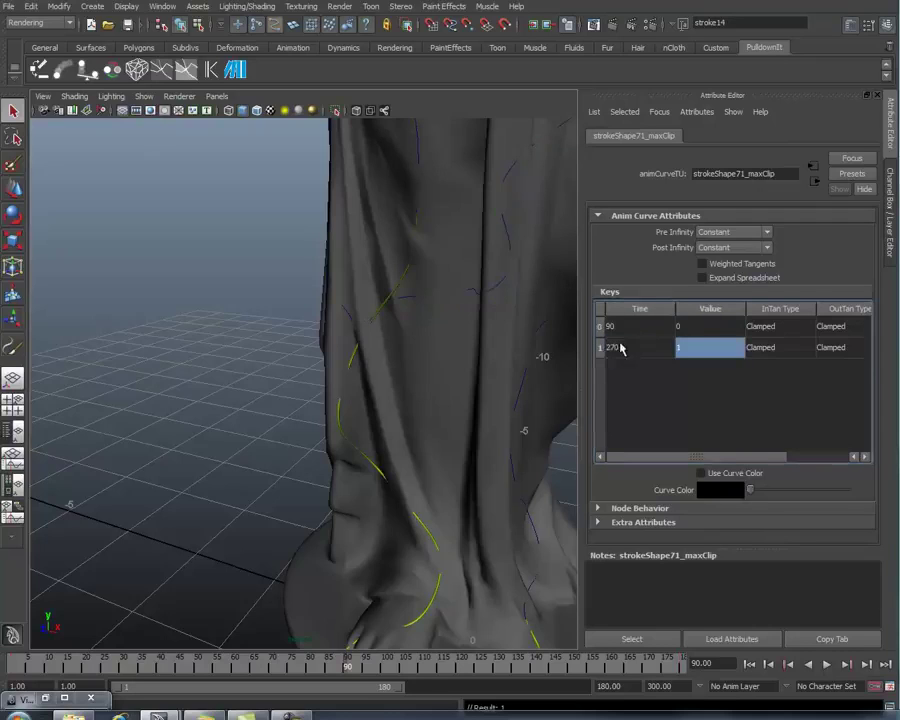
# - Play the growth on to frame 109 and examine the vines on the robe and further up the statue
pyautogui.hotkey('alt', 'v')
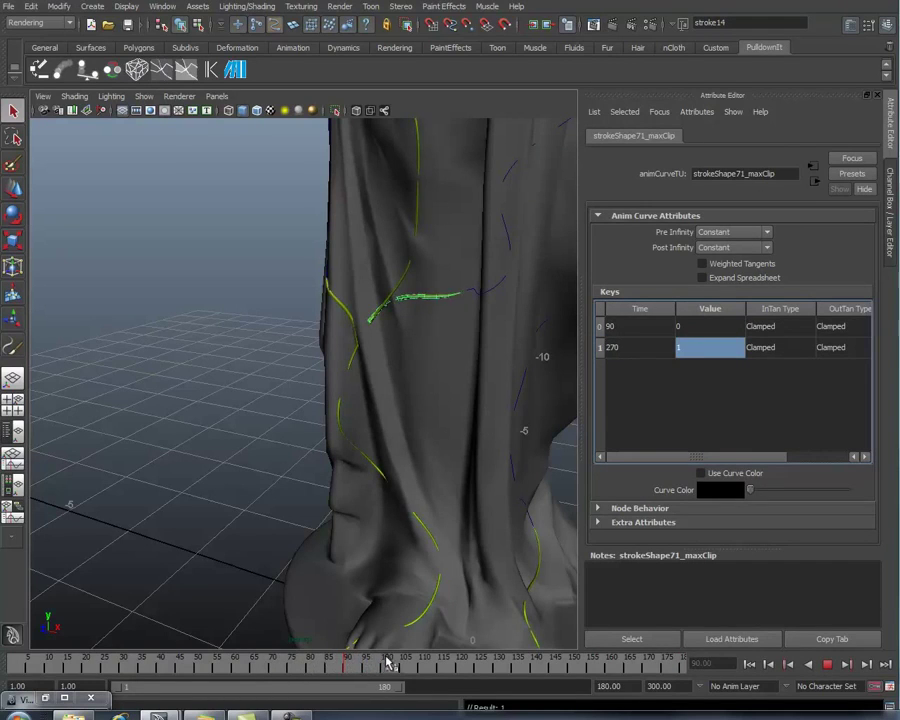
pyautogui.click(420, 662)
pyautogui.keyDown('alt'); pyautogui.moveTo(482, 464); pyautogui.dragTo(301, 486, button='right'); pyautogui.keyUp('alt')
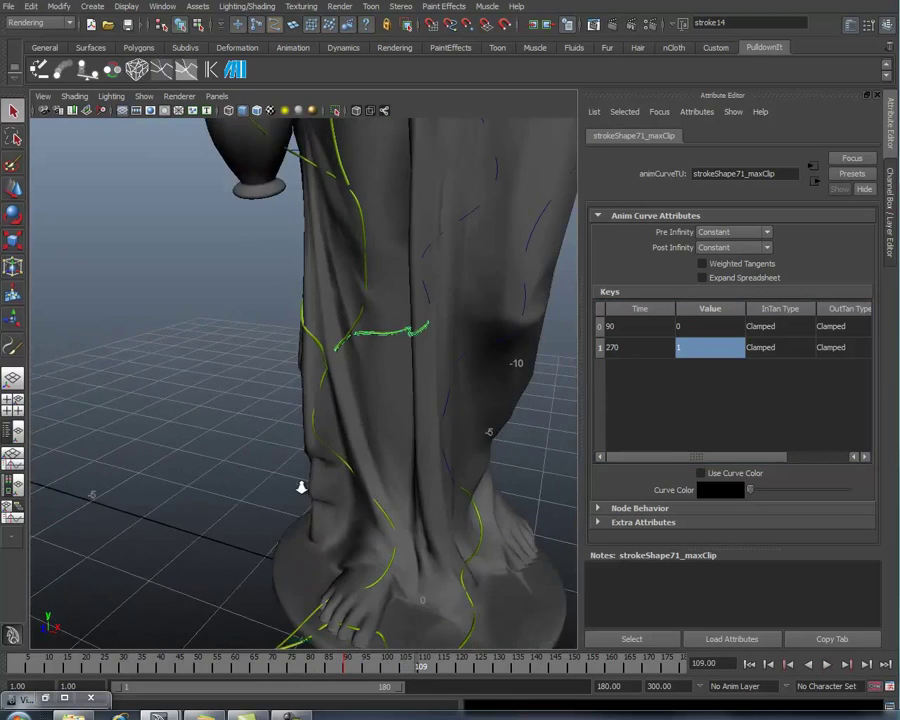
pyautogui.keyDown('alt'); pyautogui.moveTo(466, 398); pyautogui.dragTo(408, 478, button='middle'); pyautogui.keyUp('alt')
pyautogui.moveTo(408, 478)
pyautogui.keyDown('alt'); pyautogui.mouseDown()
pyautogui.moveTo(358, 466)
pyautogui.moveTo(406, 422)
pyautogui.moveTo(406, 440)
pyautogui.mouseUp(); pyautogui.keyUp('alt')
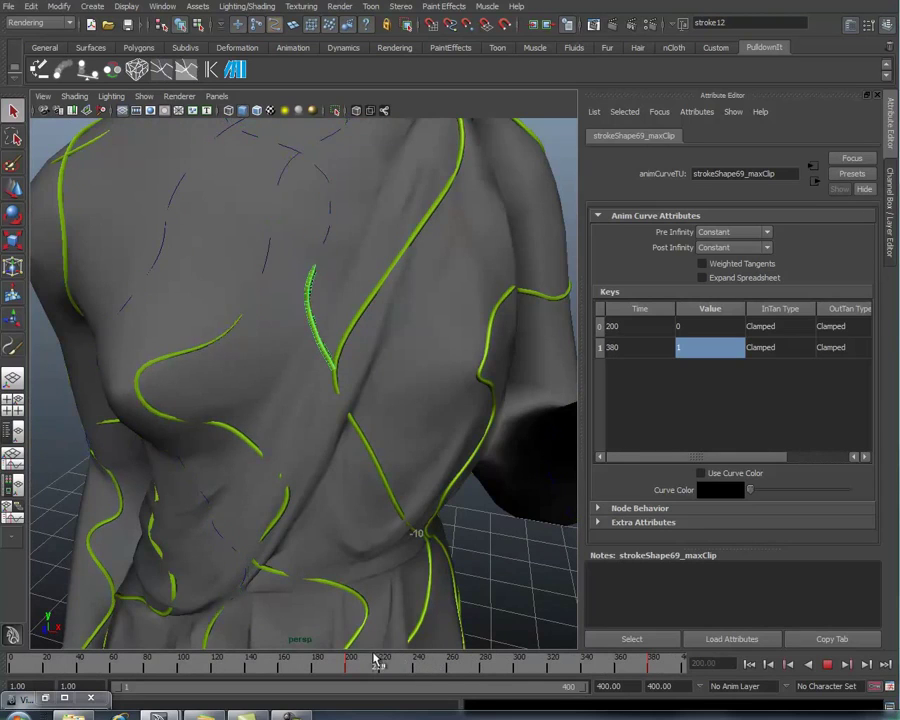
# - Set the end key of the upper-chest vine's Max Clip curve to frame 300, checking its growth at frames 220 and 247
pyautogui.click(380, 660)
pyautogui.keyDown('alt'); pyautogui.moveTo(384, 410); pyautogui.dragTo(395, 478); pyautogui.keyUp('alt')
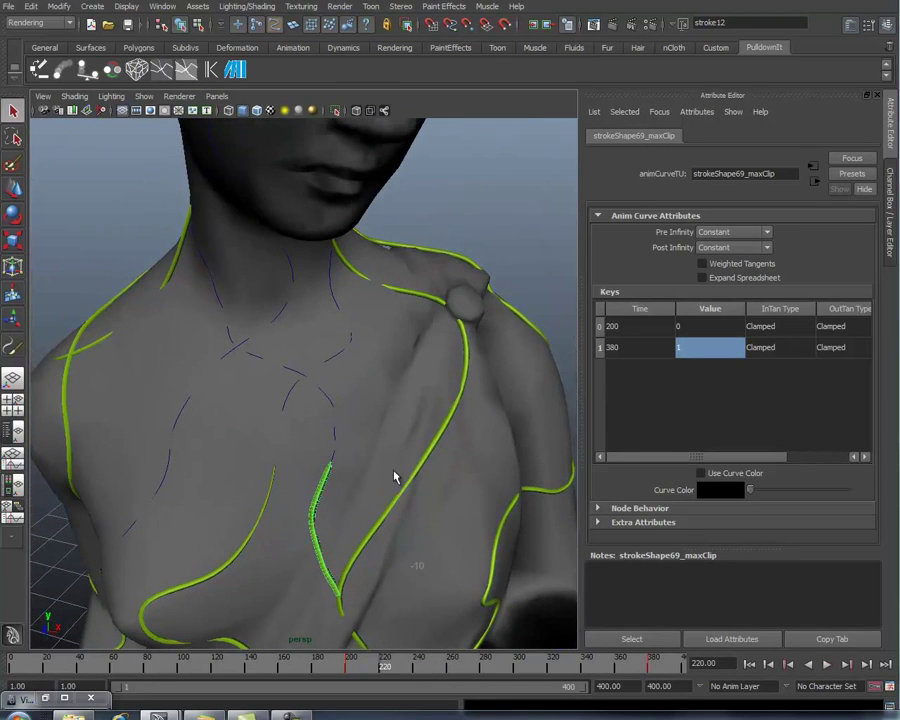
pyautogui.click(615, 349)
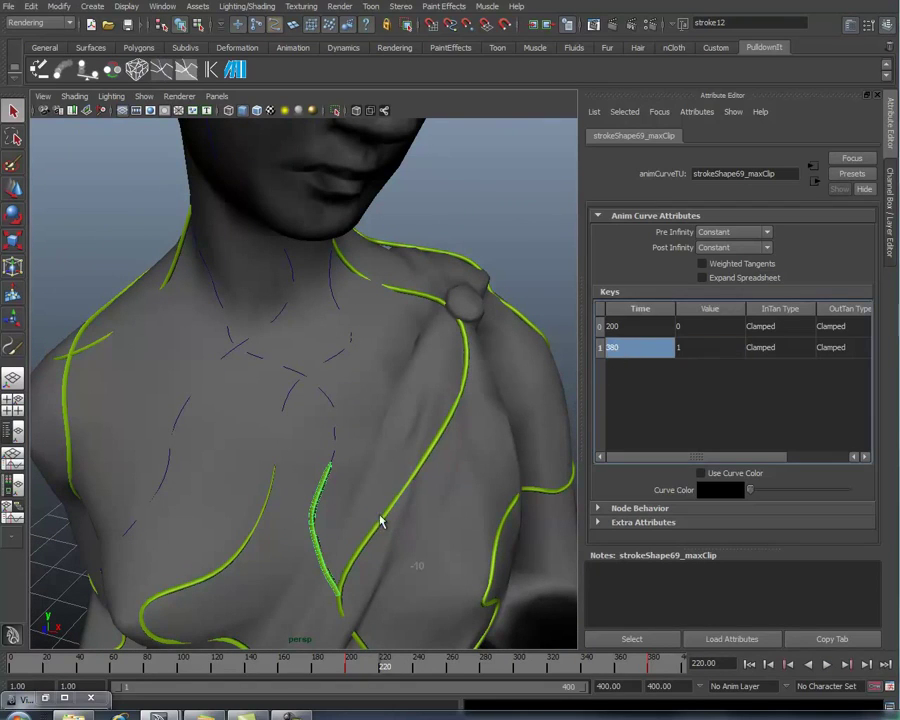
pyautogui.moveTo(380, 665)
pyautogui.mouseDown()
pyautogui.moveTo(337, 665)
pyautogui.moveTo(506, 668)
pyautogui.moveTo(416, 668)
pyautogui.moveTo(432, 667)
pyautogui.mouseUp()
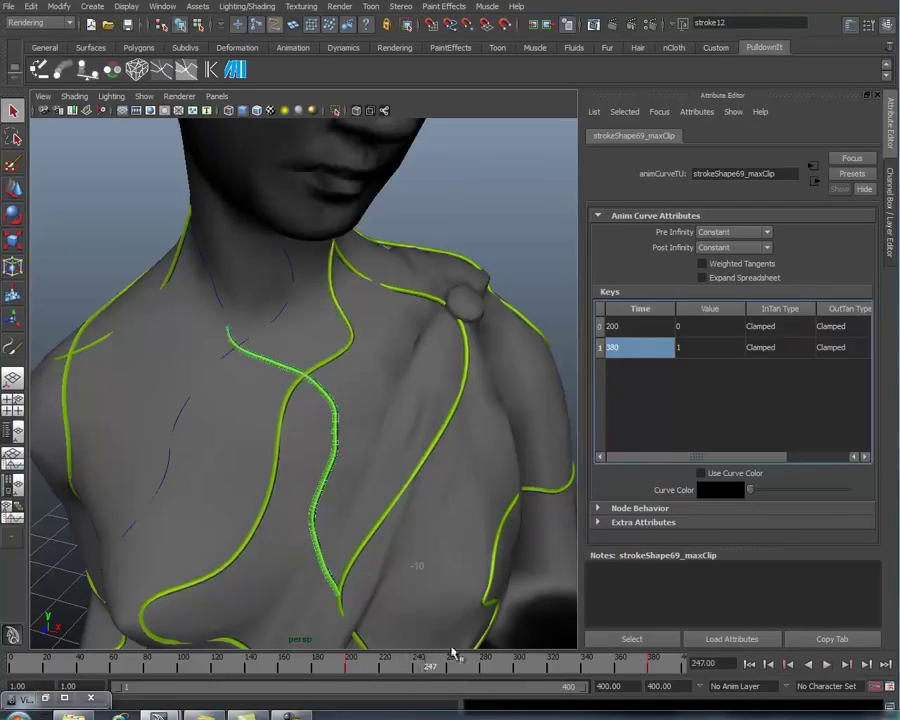
pyautogui.doubleClick(616, 349)
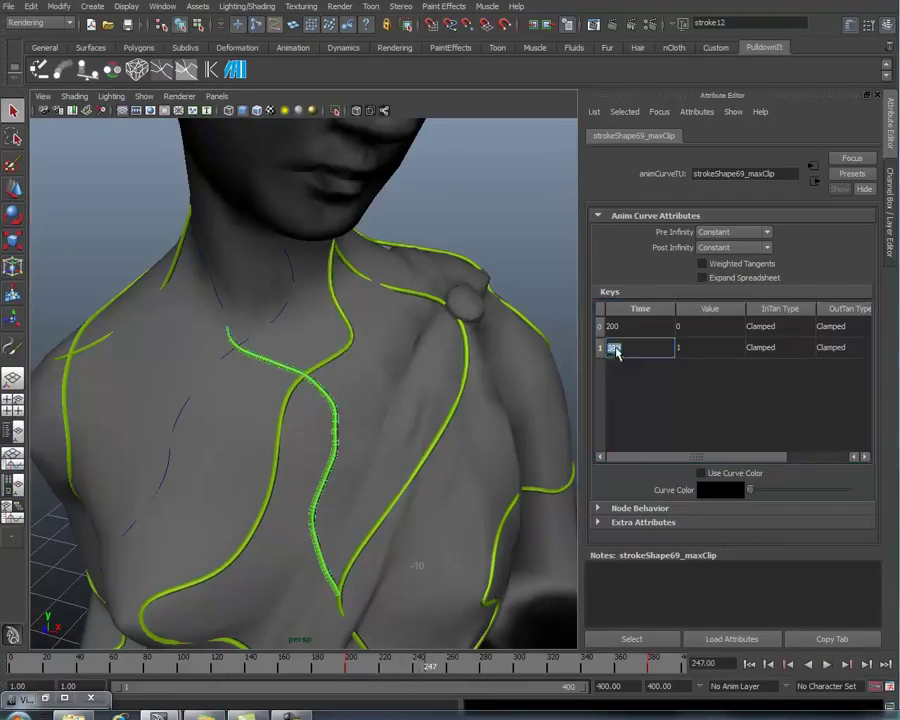
pyautogui.click(679, 349)
pyautogui.keyDown('alt'); pyautogui.moveTo(310, 420); pyautogui.dragTo(200, 430, button='right'); pyautogui.keyUp('alt')
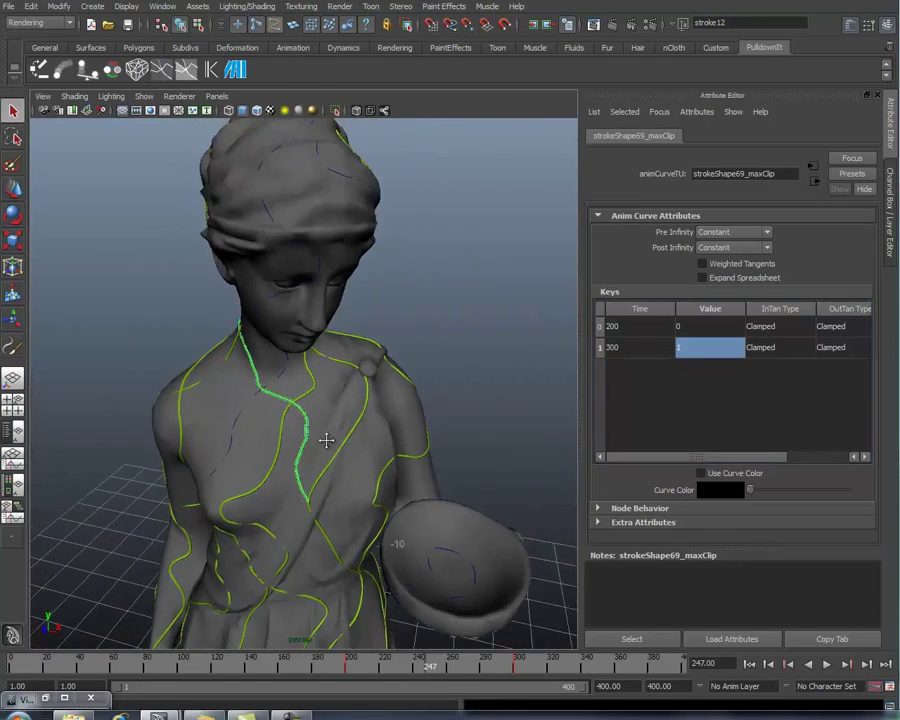
# - Scrub back to frame 236 and examine the vine coverage on the torso and over the whole statue
pyautogui.keyDown('alt'); pyautogui.moveTo(325, 440); pyautogui.dragTo(372, 430); pyautogui.keyUp('alt')
pyautogui.moveTo(417, 670)
pyautogui.mouseDown()
pyautogui.moveTo(321, 669)
pyautogui.moveTo(504, 667)
pyautogui.moveTo(411, 669)
pyautogui.mouseUp()
pyautogui.keyDown('alt'); pyautogui.moveTo(446, 563); pyautogui.dragTo(350, 495, button='middle'); pyautogui.keyUp('alt')
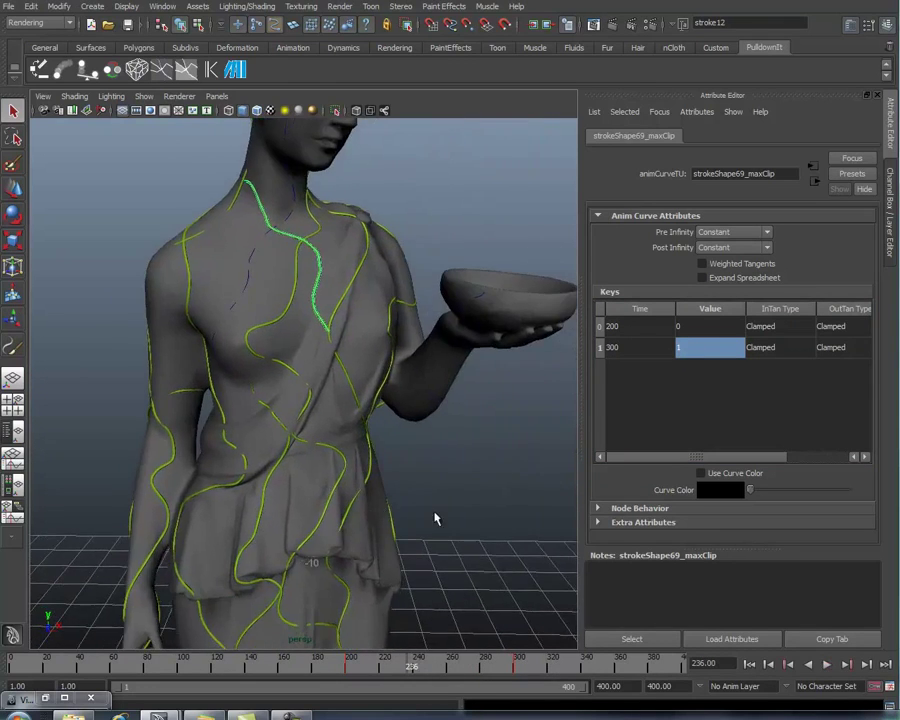
pyautogui.keyDown('alt'); pyautogui.moveTo(434, 519); pyautogui.dragTo(300, 511, button='right'); pyautogui.keyUp('alt')
pyautogui.keyDown('alt'); pyautogui.moveTo(319, 533); pyautogui.dragTo(322, 448, button='middle'); pyautogui.keyUp('alt')
pyautogui.keyDown('alt'); pyautogui.moveTo(372, 497); pyautogui.dragTo(356, 494, button='right'); pyautogui.keyUp('alt')
pyautogui.keyDown('alt'); pyautogui.moveTo(372, 494); pyautogui.dragTo(390, 520, button='middle'); pyautogui.keyUp('alt')
pyautogui.keyDown('alt'); pyautogui.moveTo(389, 519); pyautogui.dragTo(368, 519); pyautogui.keyUp('alt')
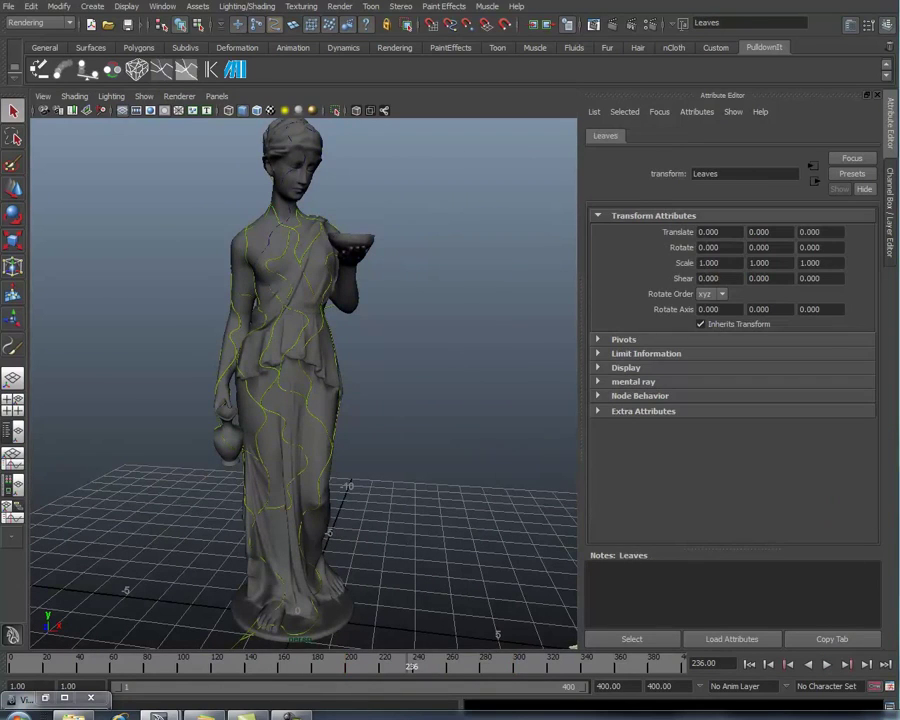
# - Unhide the Leaves group and review a playblast of the growth, VineGrowth_02, with the full statue in frame
pyautogui.hotkey('shift', 'h')
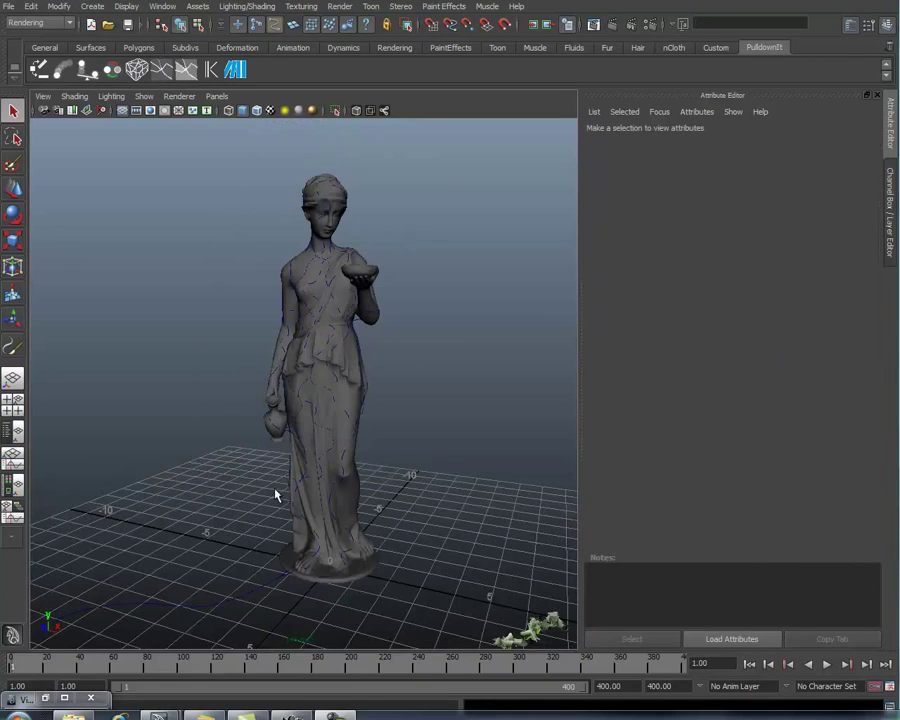
pyautogui.keyDown('alt'); pyautogui.moveTo(338, 482); pyautogui.dragTo(372, 485, button='right'); pyautogui.keyUp('alt')
pyautogui.keyDown('alt'); pyautogui.moveTo(384, 502); pyautogui.dragTo(376, 514, button='middle'); pyautogui.keyUp('alt')
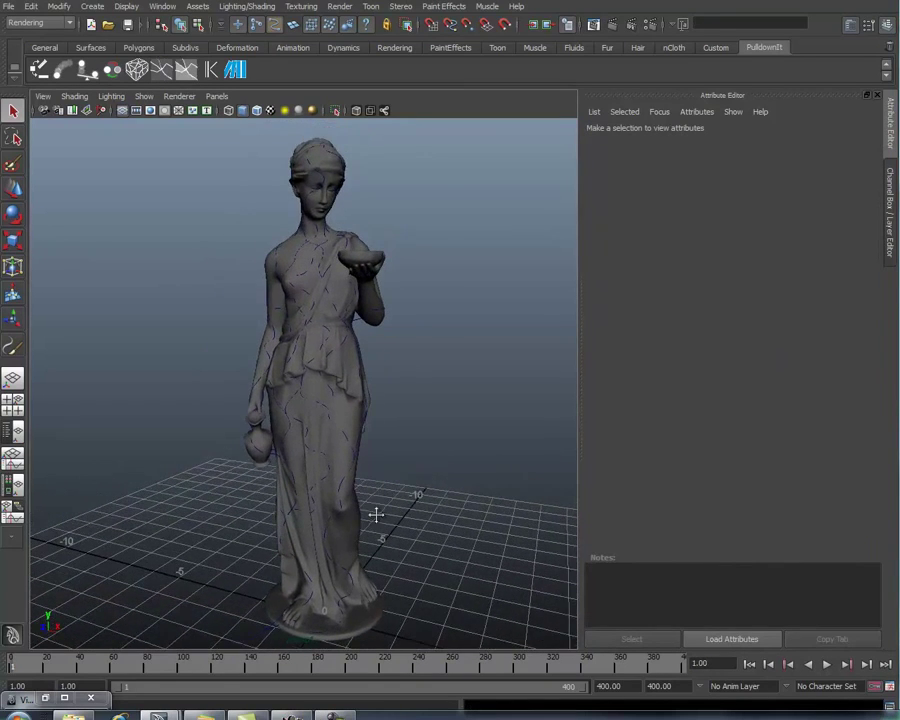
pyautogui.keyDown('alt'); pyautogui.moveTo(376, 514); pyautogui.dragTo(341, 521, button='right'); pyautogui.keyUp('alt')
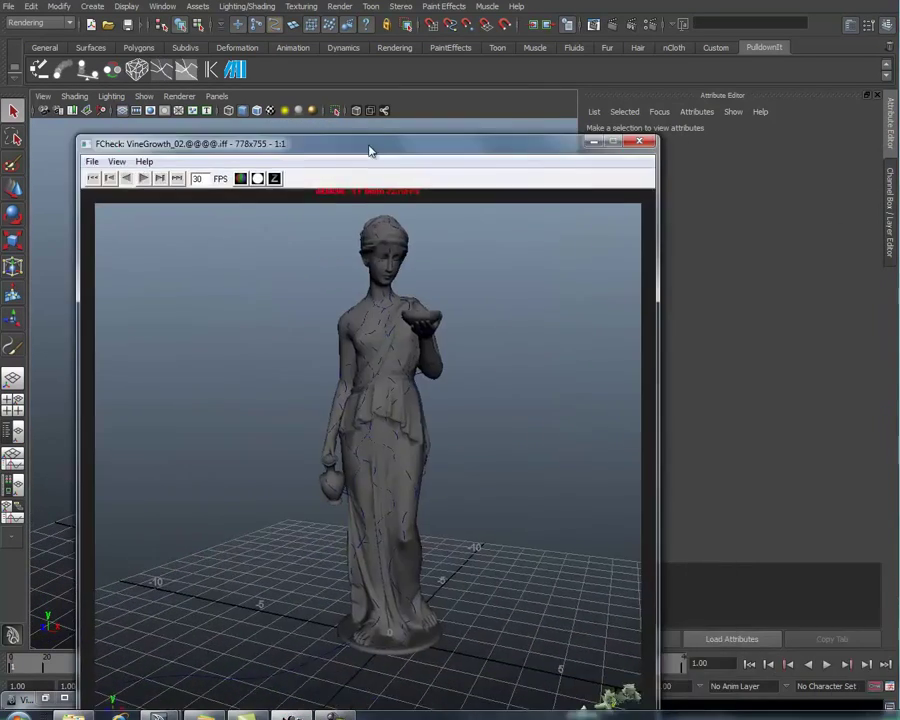
pyautogui.moveTo(366, 147); pyautogui.dragTo(366, 68)
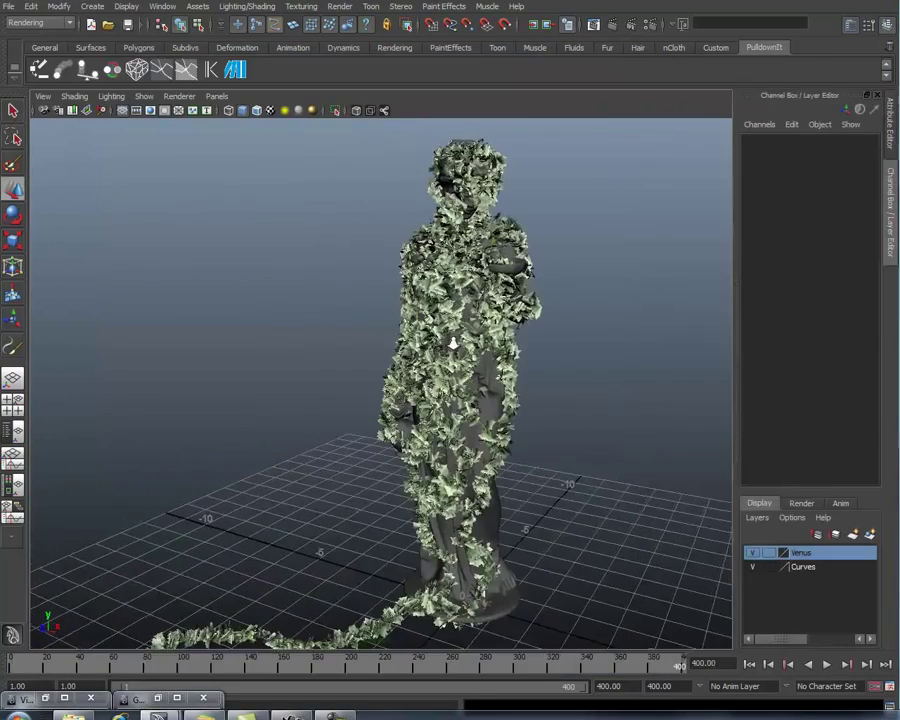
# - Examine the leaf-covered statue at frame 400 and hide the Leaves group to expose the stems
pyautogui.scroll(5, 453, 344)
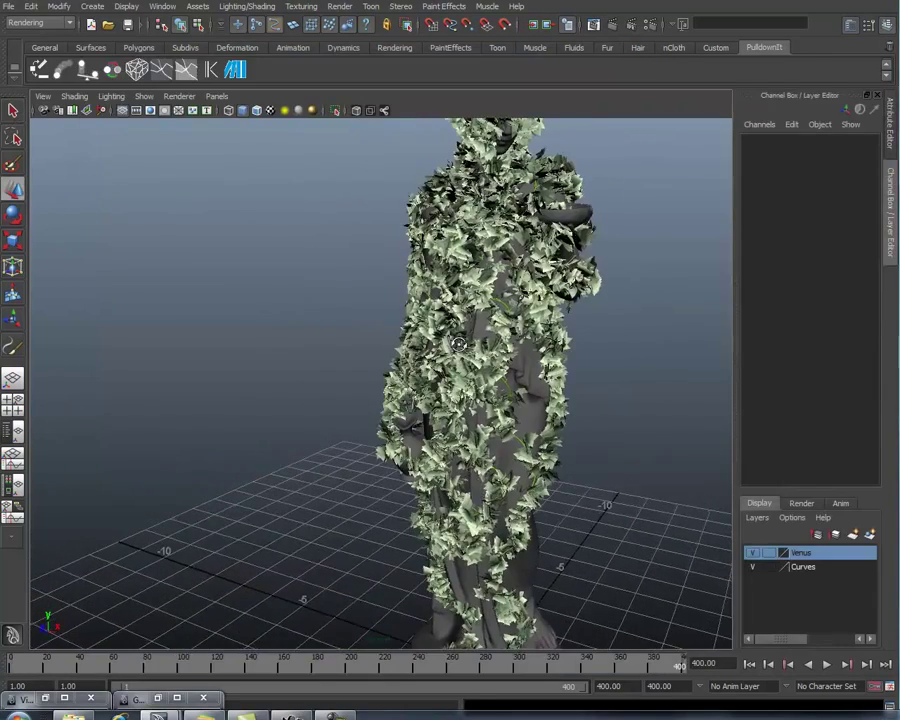
pyautogui.keyDown('alt'); pyautogui.moveTo(456, 344); pyautogui.dragTo(430, 365); pyautogui.keyUp('alt')
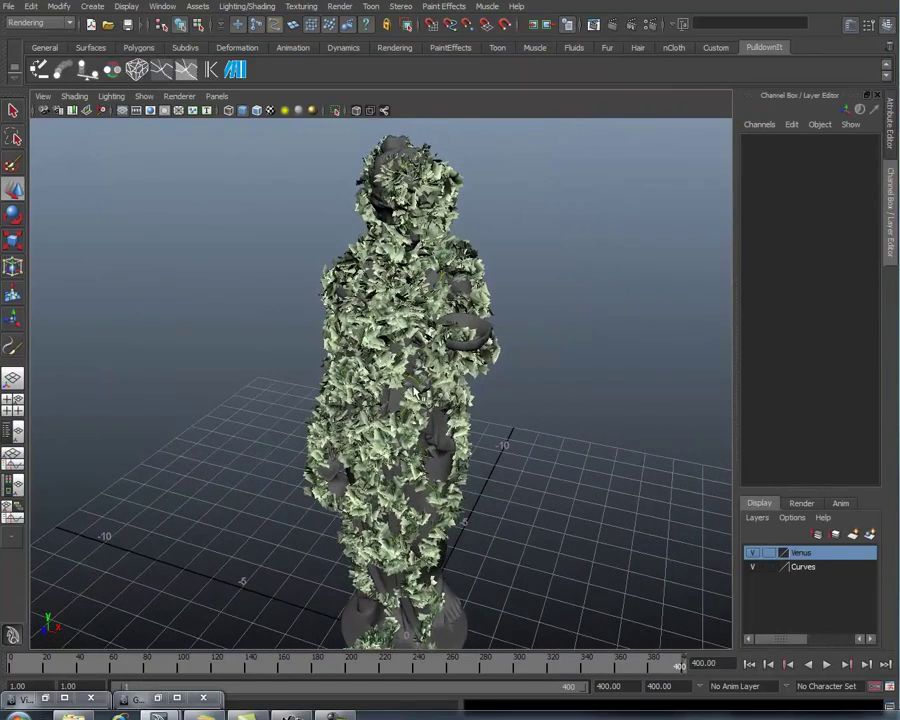
pyautogui.click(430, 365)
pyautogui.press('Delete')
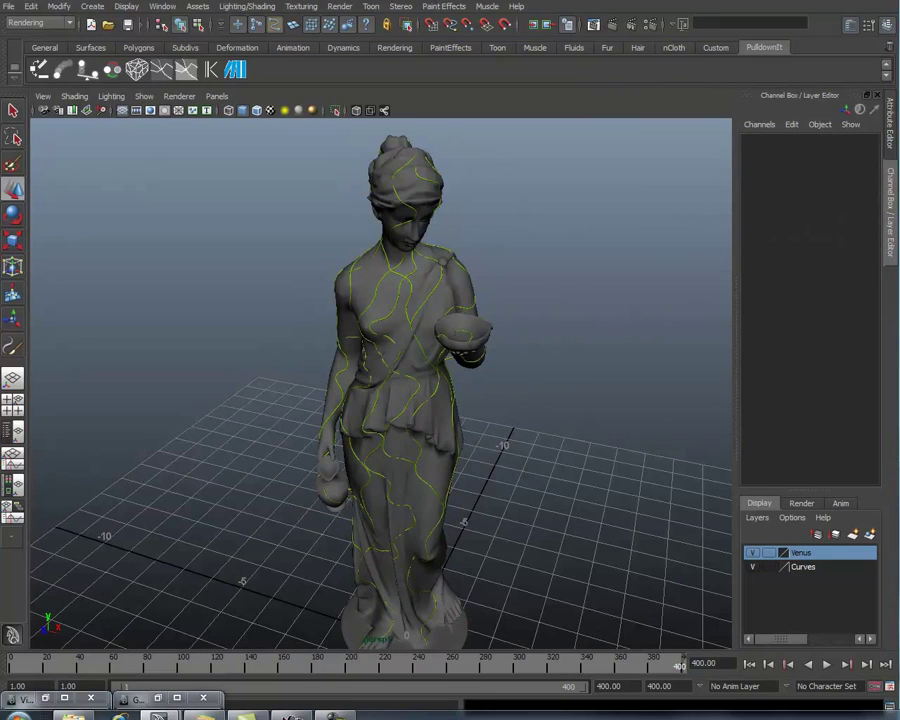
# - Increase the brush Global Scale of all selected stem strokes to thicken the vines
pyautogui.moveTo(873, 222); pyautogui.dragTo(881, 356)
pyautogui.click(766, 457)
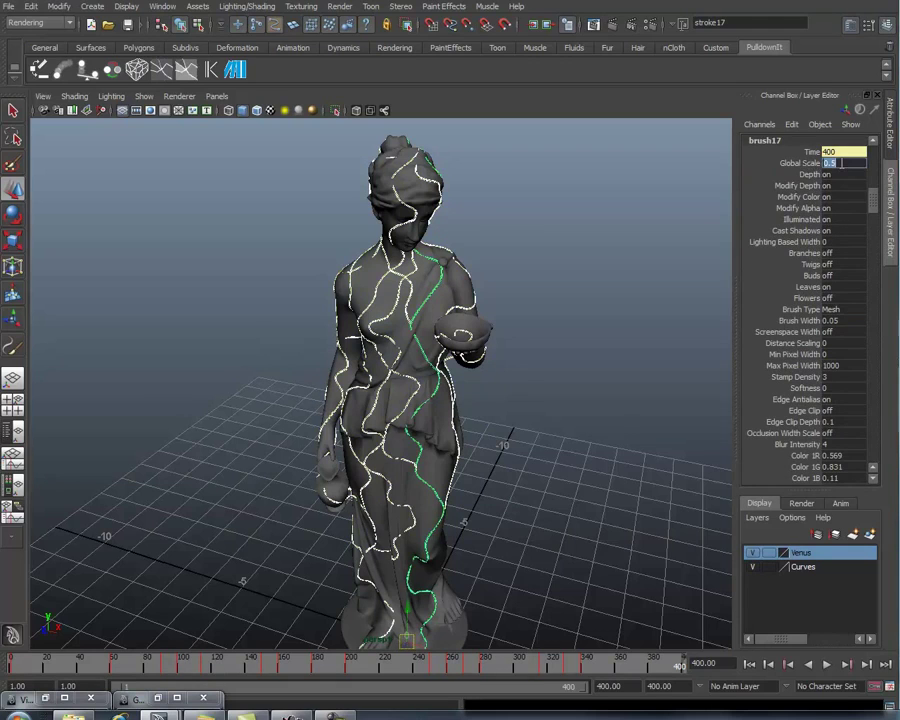
pyautogui.press('Return')
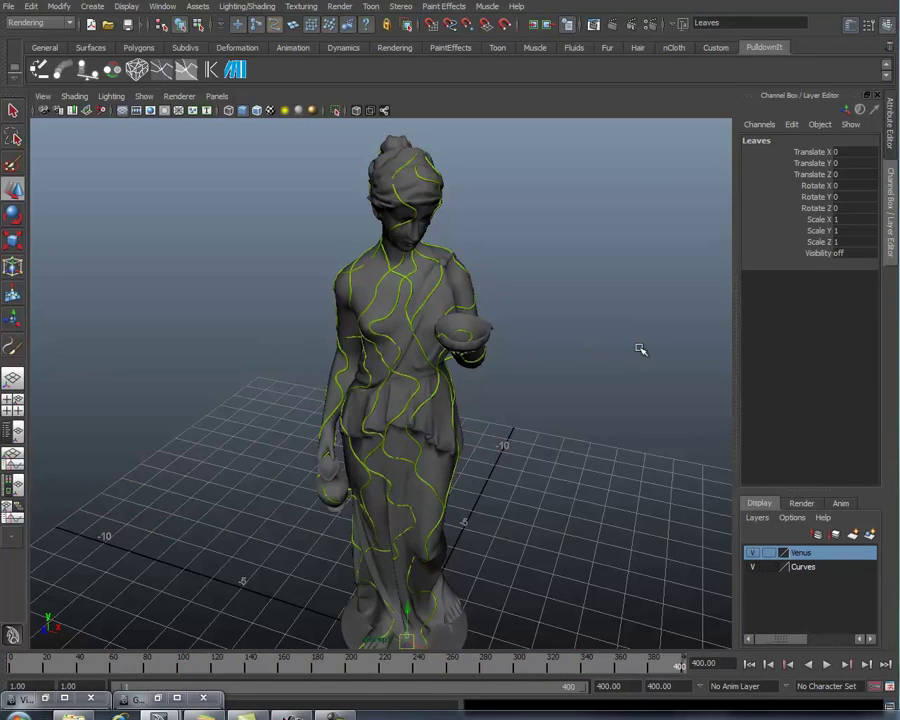
# - Unhide the Leaves group and examine the thickened stems among the leaves up close and on the full statue
pyautogui.hotkey('shift', 'h')
pyautogui.keyDown('alt'); pyautogui.moveTo(475, 386); pyautogui.dragTo(730, 386, button='right'); pyautogui.keyUp('alt')
pyautogui.keyDown('alt'); pyautogui.moveTo(565, 384); pyautogui.dragTo(549, 384); pyautogui.keyUp('alt')
pyautogui.scroll(10, 550, 385)
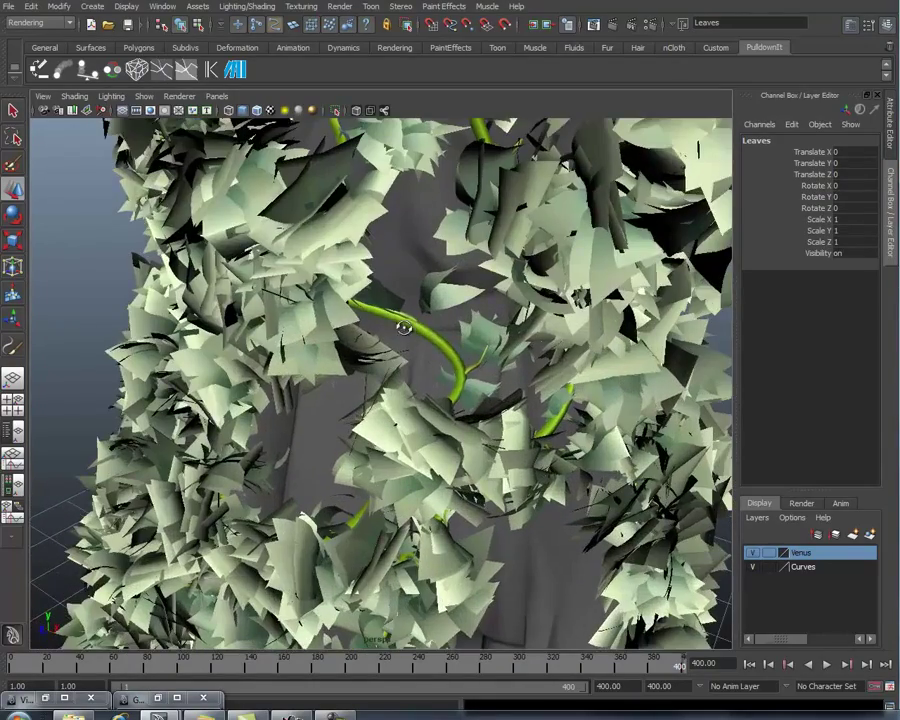
pyautogui.moveTo(404, 328)
pyautogui.keyDown('alt'); pyautogui.mouseDown()
pyautogui.moveTo(379, 328)
pyautogui.moveTo(392, 319)
pyautogui.moveTo(424, 346)
pyautogui.moveTo(405, 346)
pyautogui.mouseUp(); pyautogui.keyUp('alt')
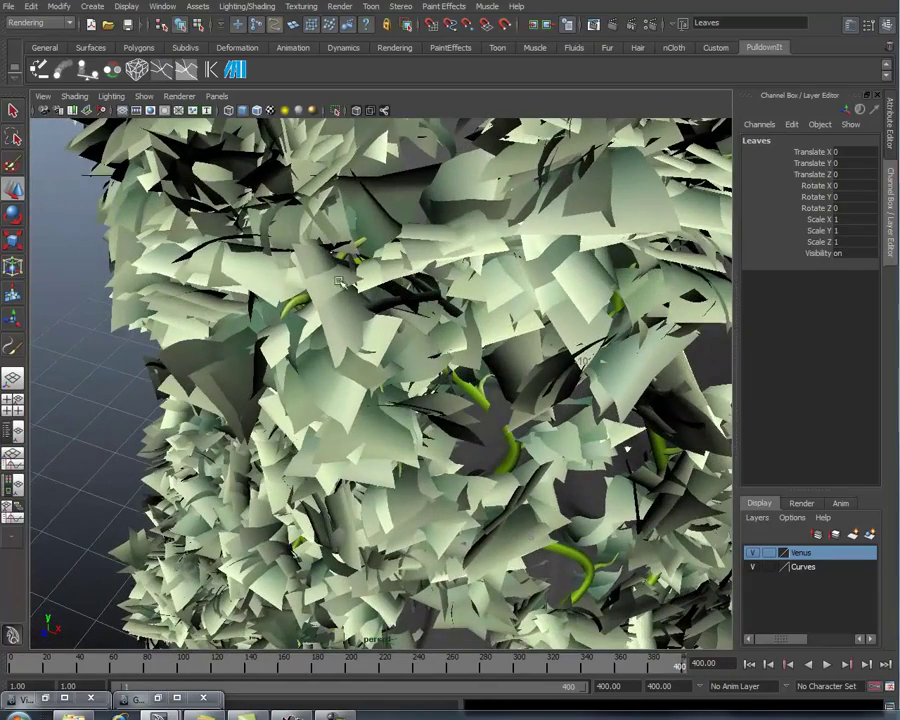
pyautogui.keyDown('alt'); pyautogui.moveTo(497, 390); pyautogui.dragTo(140, 376, button='right'); pyautogui.keyUp('alt')
pyautogui.keyDown('alt'); pyautogui.moveTo(440, 376); pyautogui.dragTo(370, 352); pyautogui.keyUp('alt')
pyautogui.keyDown('alt'); pyautogui.moveTo(455, 348); pyautogui.dragTo(484, 378, button='middle'); pyautogui.keyUp('alt')
pyautogui.keyDown('alt'); pyautogui.moveTo(484, 378); pyautogui.dragTo(383, 404, button='right'); pyautogui.keyUp('alt')
pyautogui.keyDown('alt'); pyautogui.moveTo(412, 406); pyautogui.dragTo(633, 374); pyautogui.keyUp('alt')
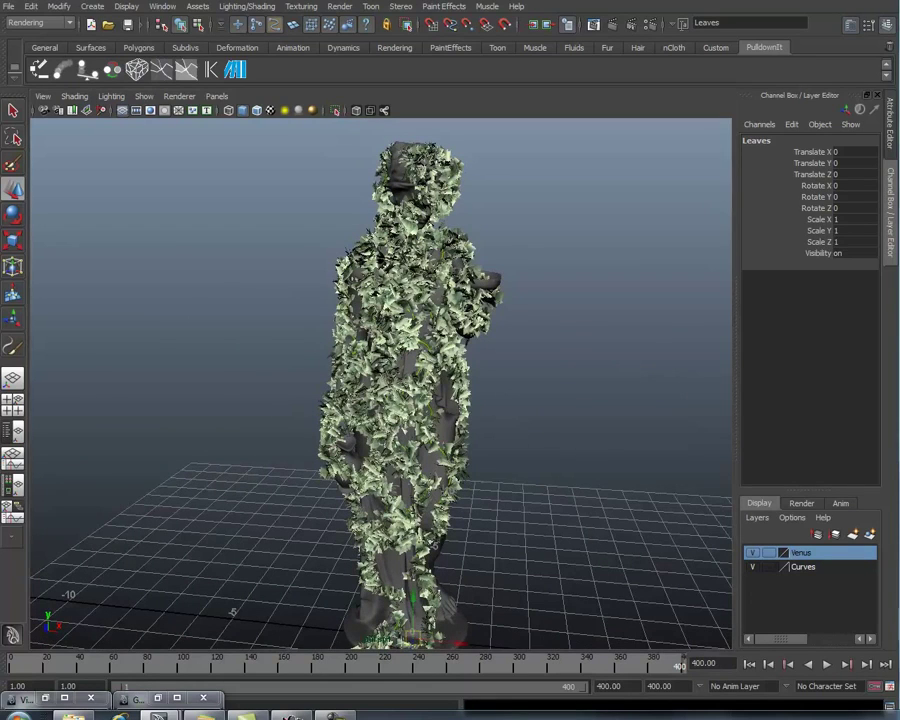
# - Select all the stem strokes and frame their Max Clip curves in the Graph Editor
pyautogui.click(443, 384)
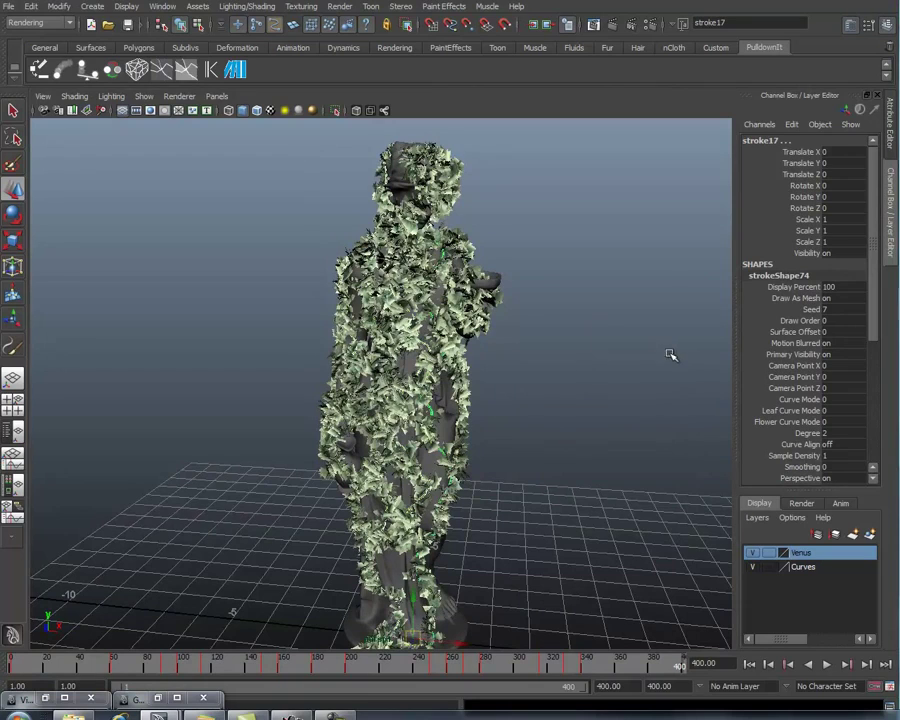
pyautogui.click(168, 7)
pyautogui.moveTo(230, 56)
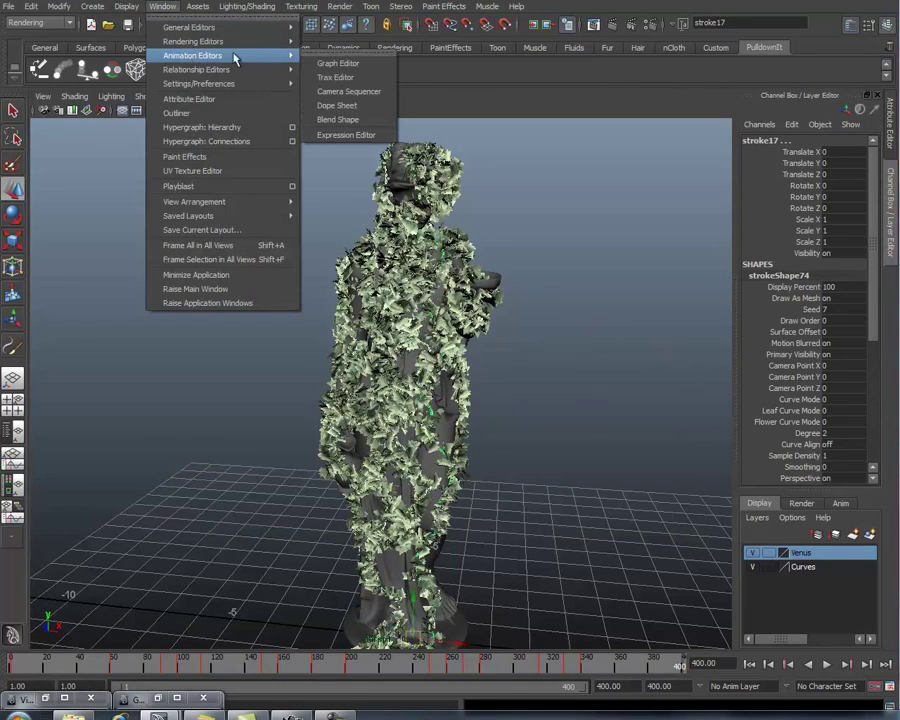
pyautogui.click(340, 63)
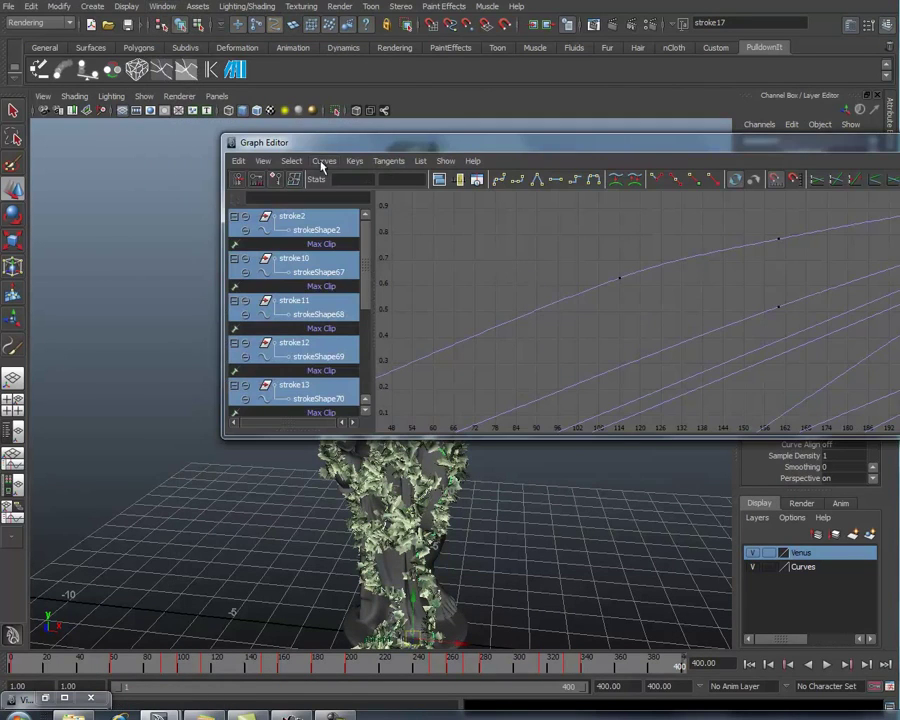
pyautogui.moveTo(347, 150); pyautogui.dragTo(122, 152)
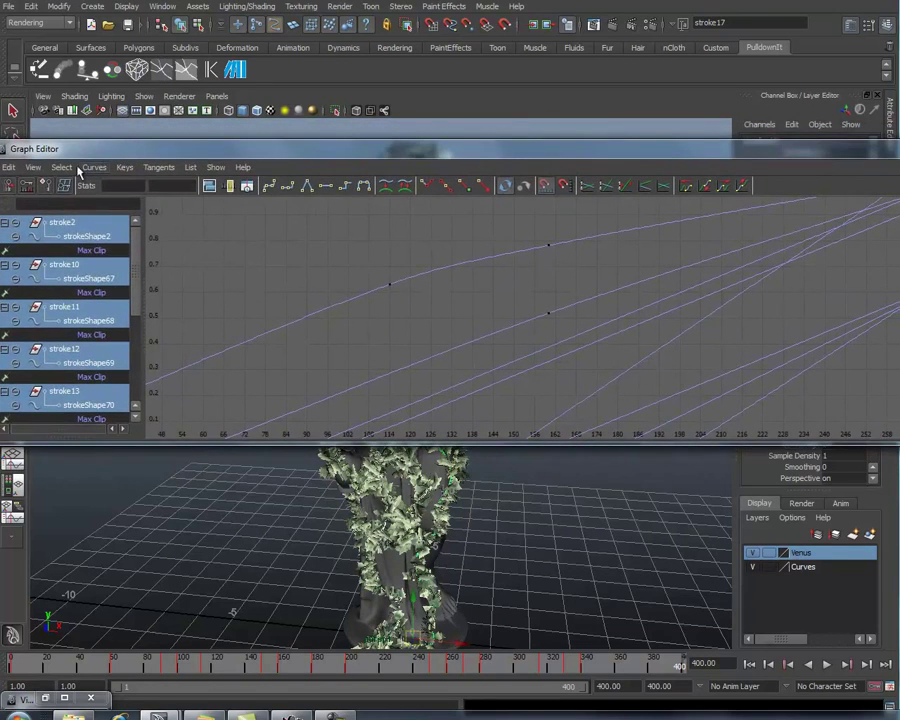
pyautogui.click(33, 167)
pyautogui.click(56, 200)
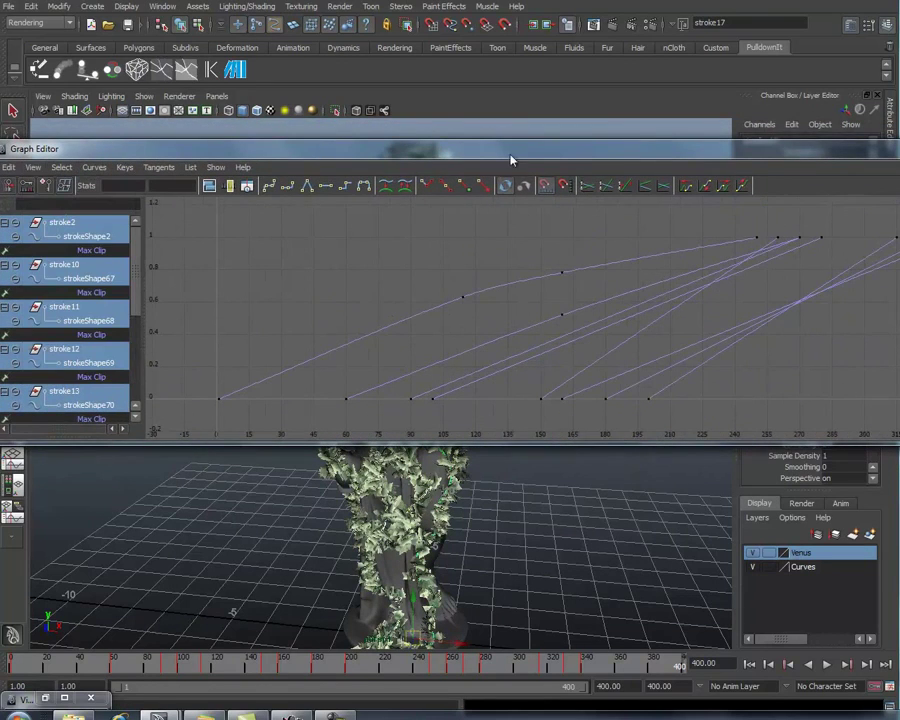
pyautogui.moveTo(510, 160); pyautogui.dragTo(455, 156)
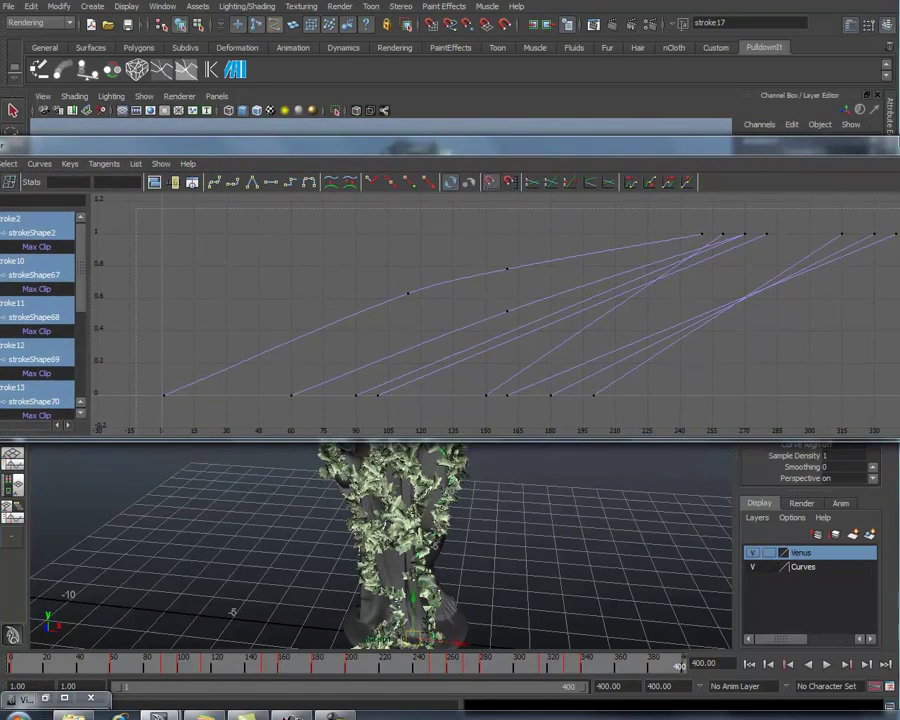
# - Shift every Max Clip key of the stem strokes 6 frames earlier and close the Graph Editor
pyautogui.moveTo(136, 208); pyautogui.dragTo(898, 436)
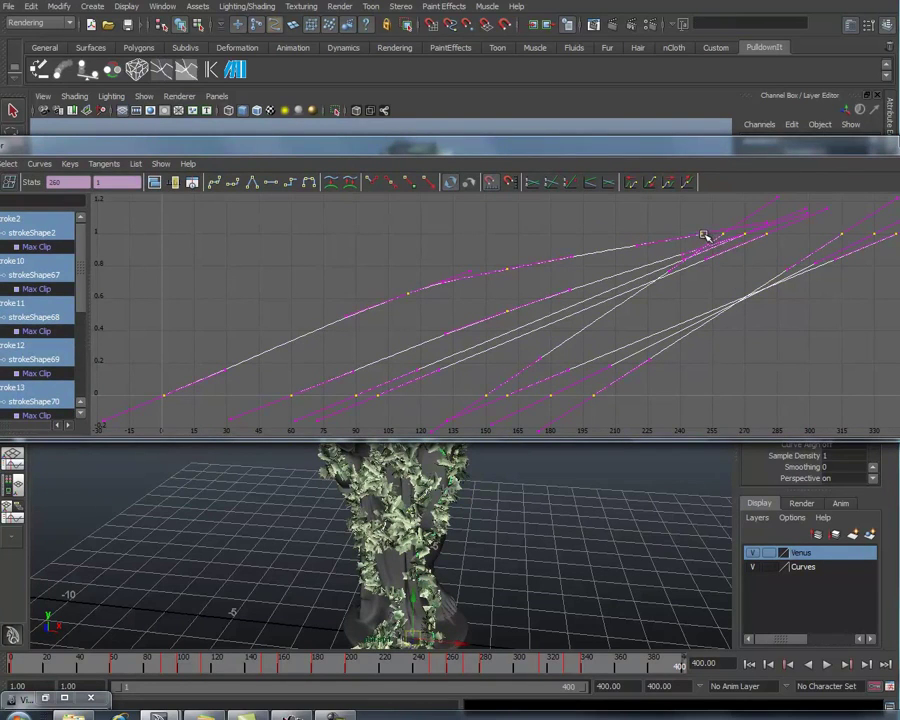
pyautogui.moveTo(701, 235); pyautogui.dragTo(688, 237, button='middle')
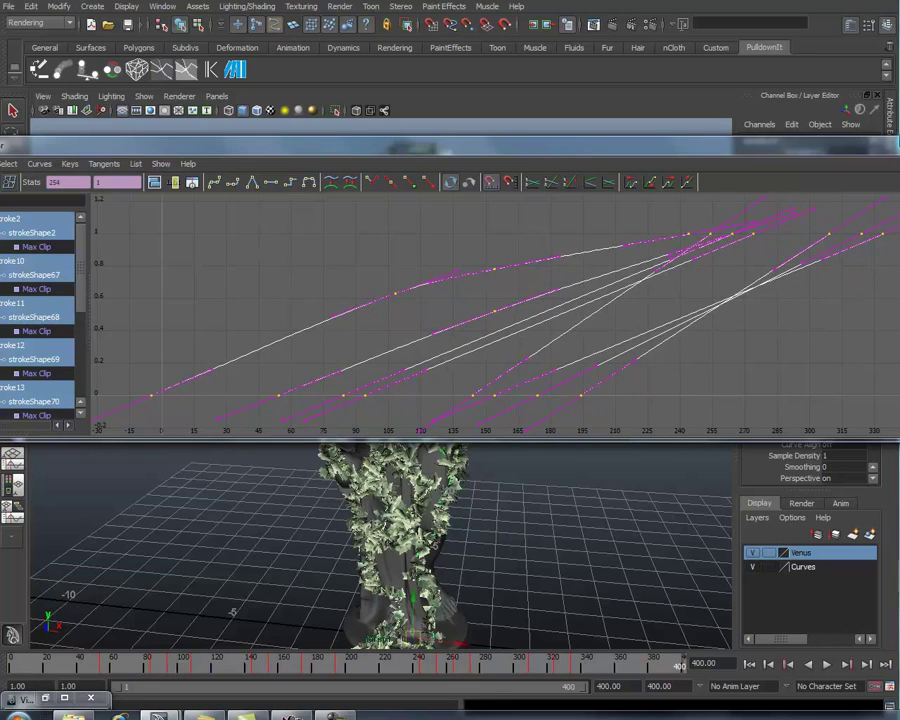
pyautogui.click(897, 142)
pyautogui.click(637, 256)
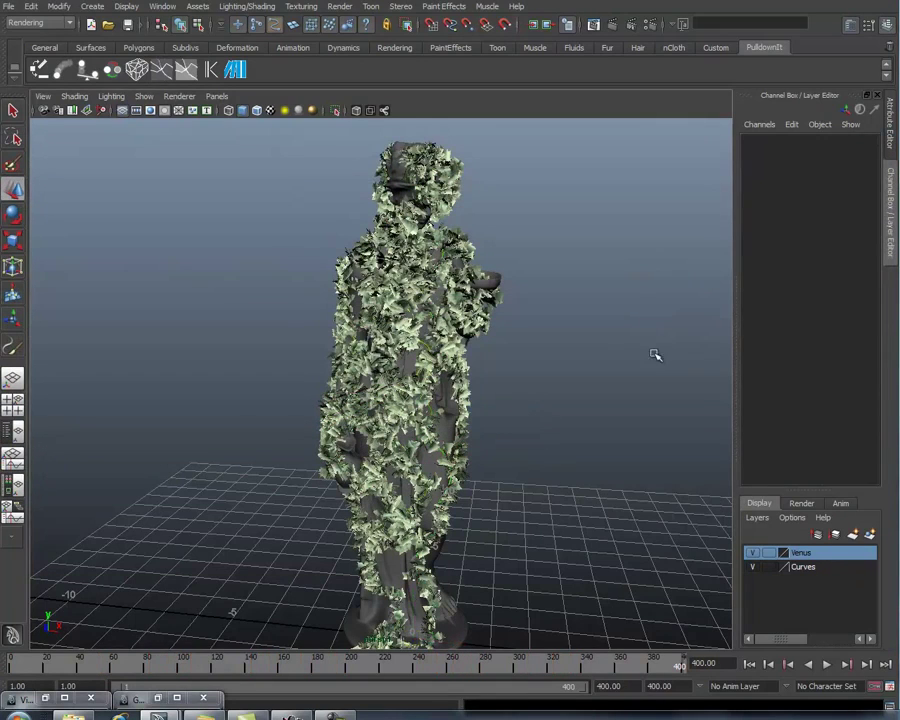
# - Playblast the retimed growth again, overwriting the VineGrowth_02 files, and review it in FCheck
pyautogui.click(163, 7)
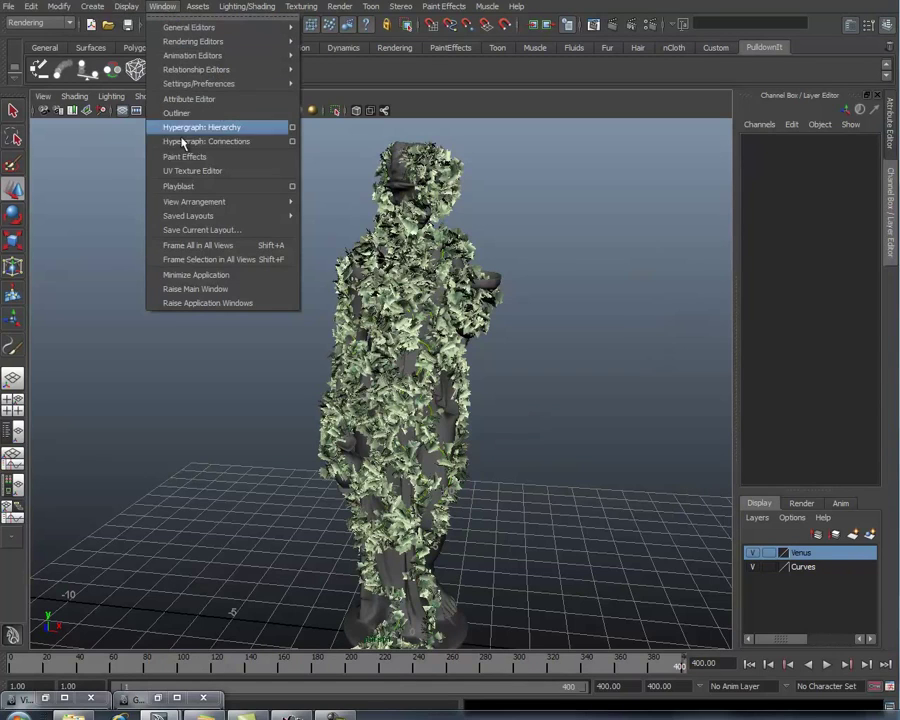
pyautogui.click(236, 187)
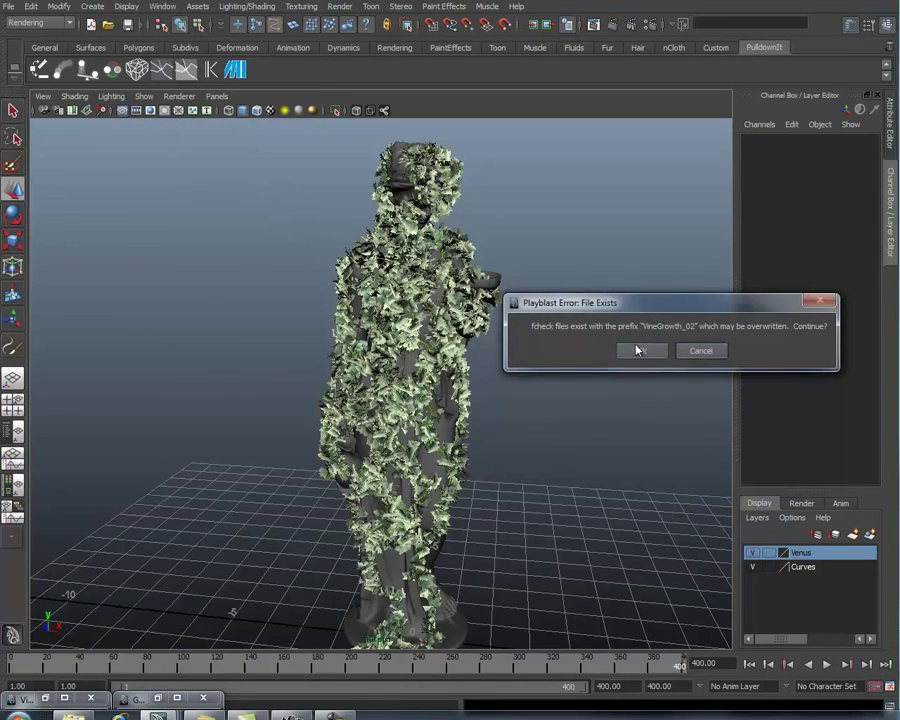
pyautogui.click(640, 350)
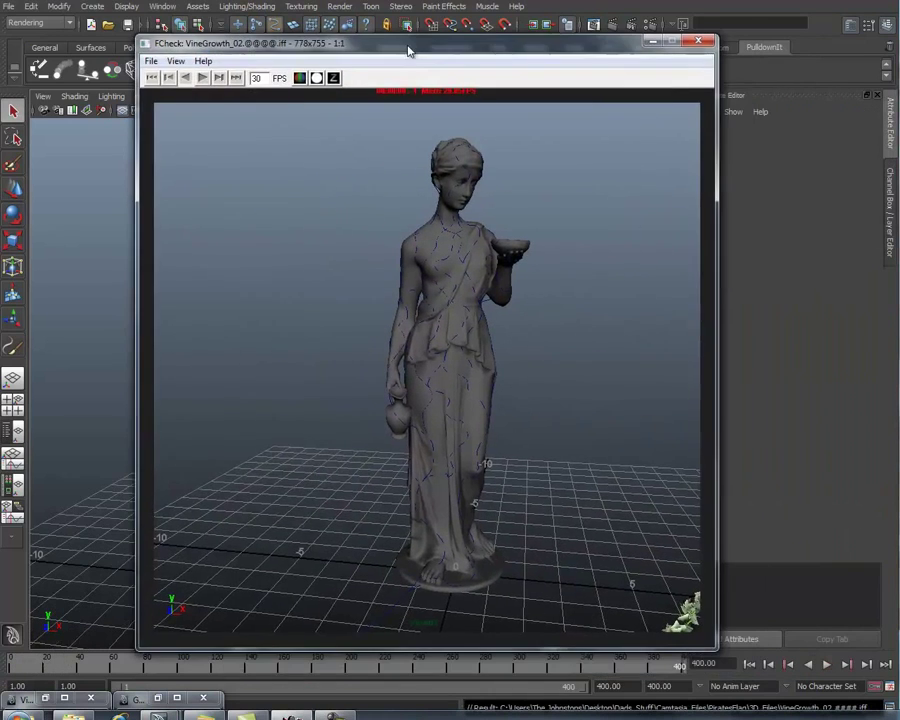
pyautogui.moveTo(408, 48); pyautogui.dragTo(431, 83)
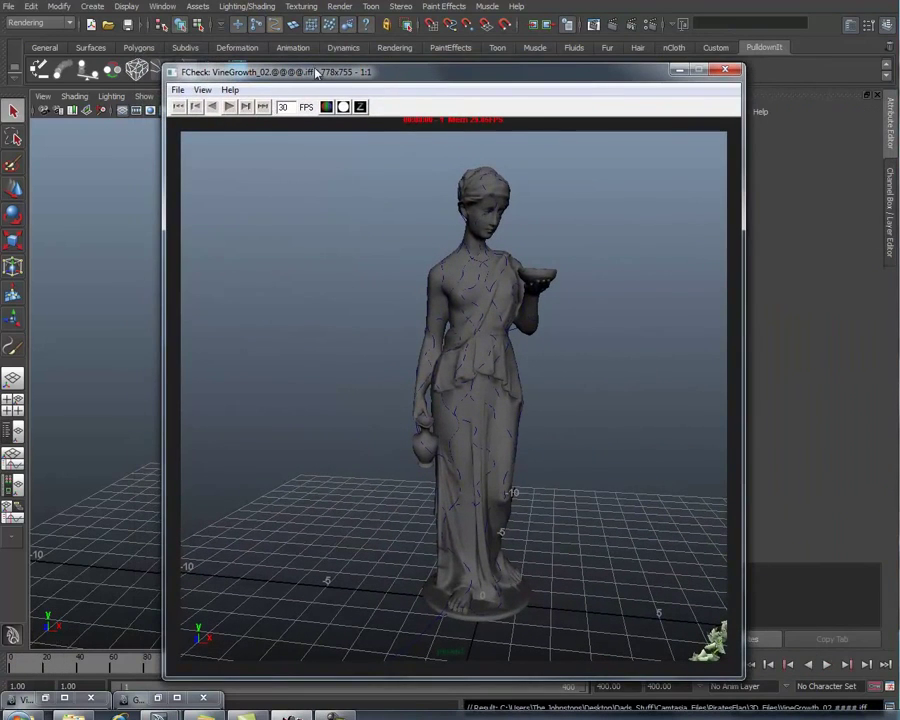
pyautogui.moveTo(316, 73); pyautogui.dragTo(311, 67)
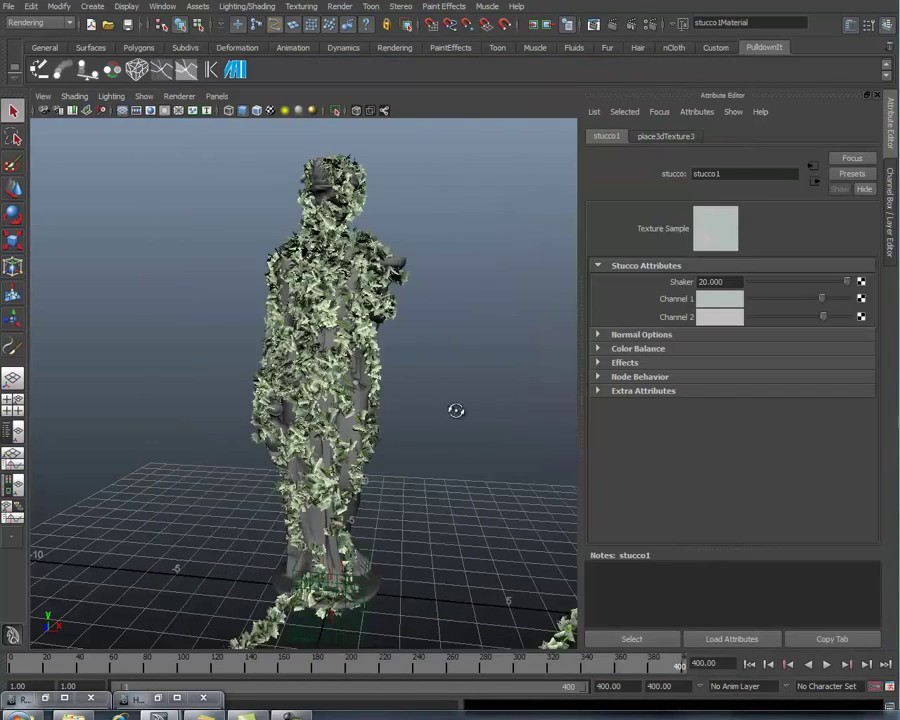
# - Select all the leaf strokes on the statue and convert them from Paint Effects to polygons
pyautogui.keyDown('alt'); pyautogui.moveTo(452, 408); pyautogui.dragTo(500, 405); pyautogui.keyUp('alt')
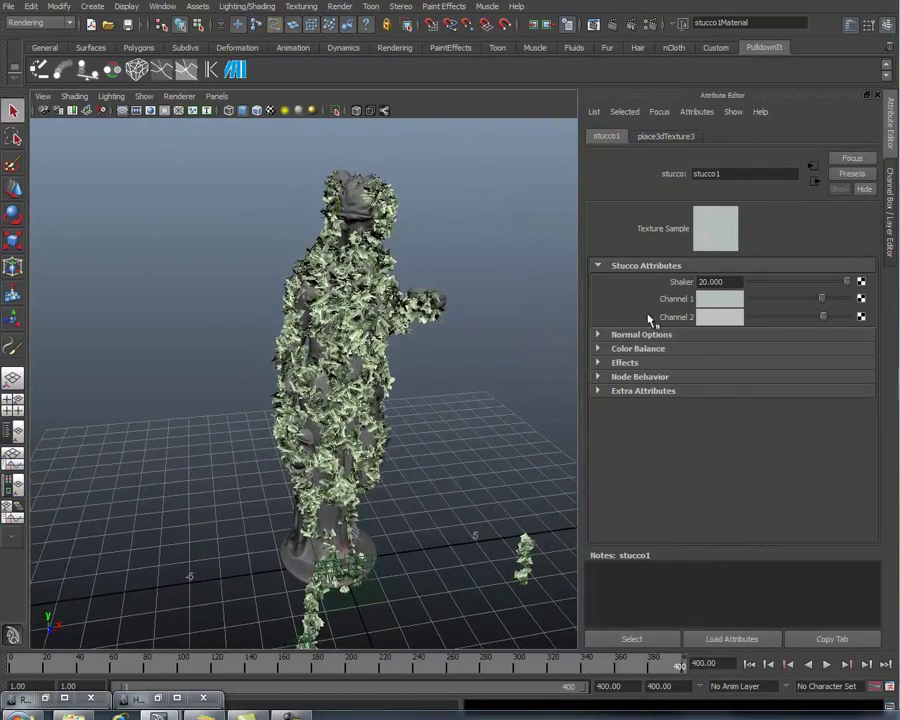
pyautogui.click(893, 216)
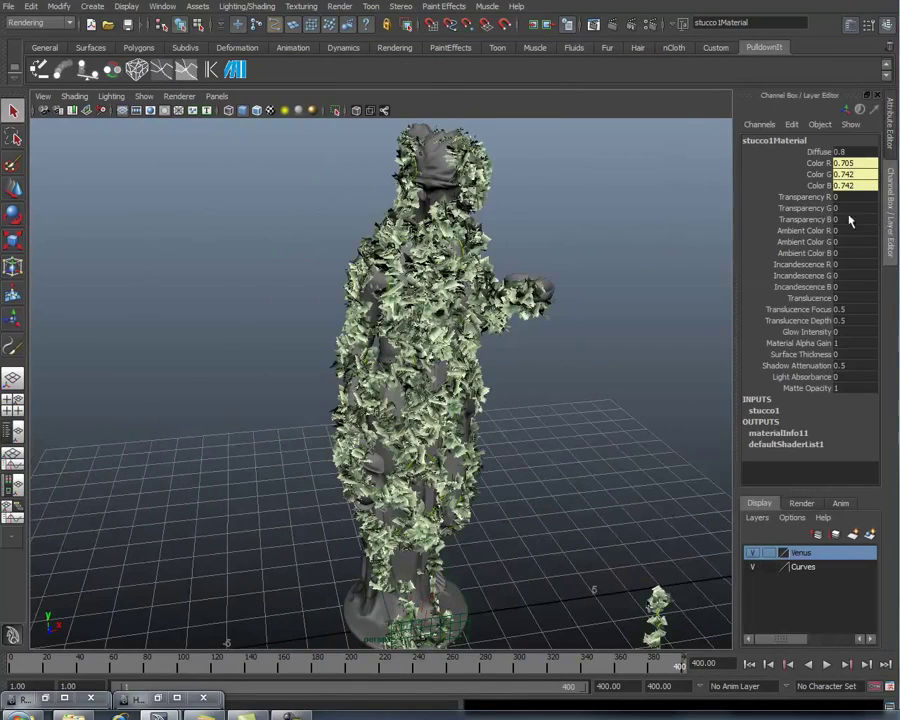
pyautogui.keyDown('alt'); pyautogui.moveTo(487, 337); pyautogui.dragTo(393, 298); pyautogui.keyUp('alt')
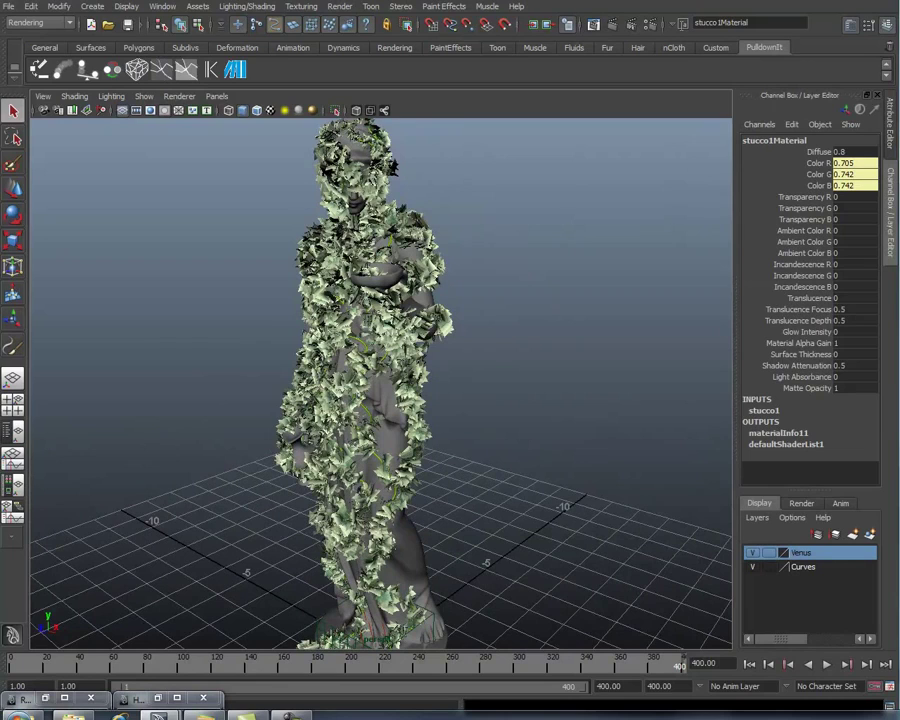
pyautogui.click(234, 70)
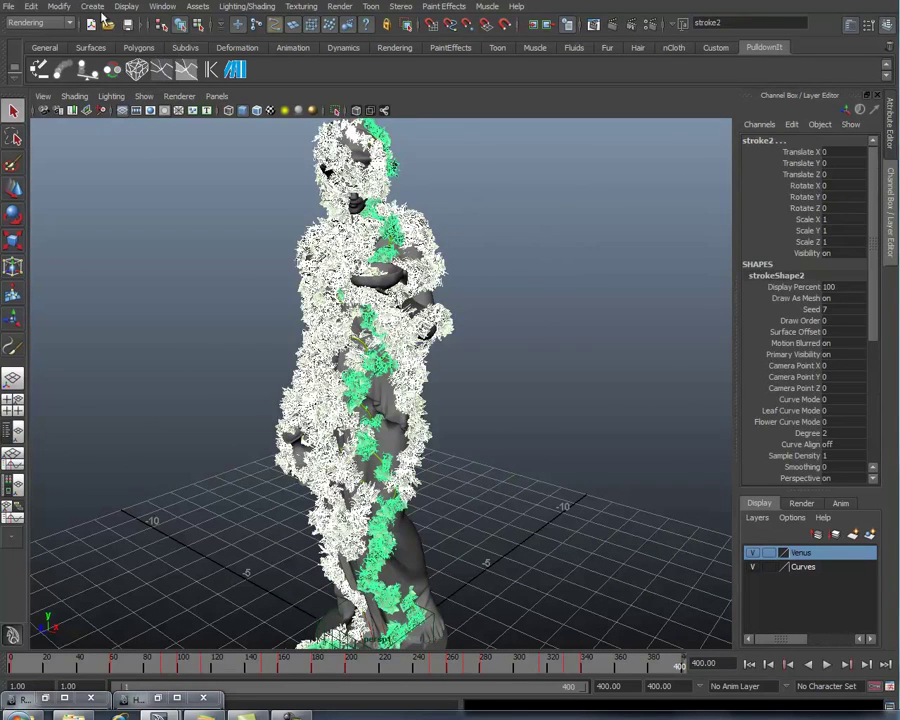
pyautogui.click(68, 8)
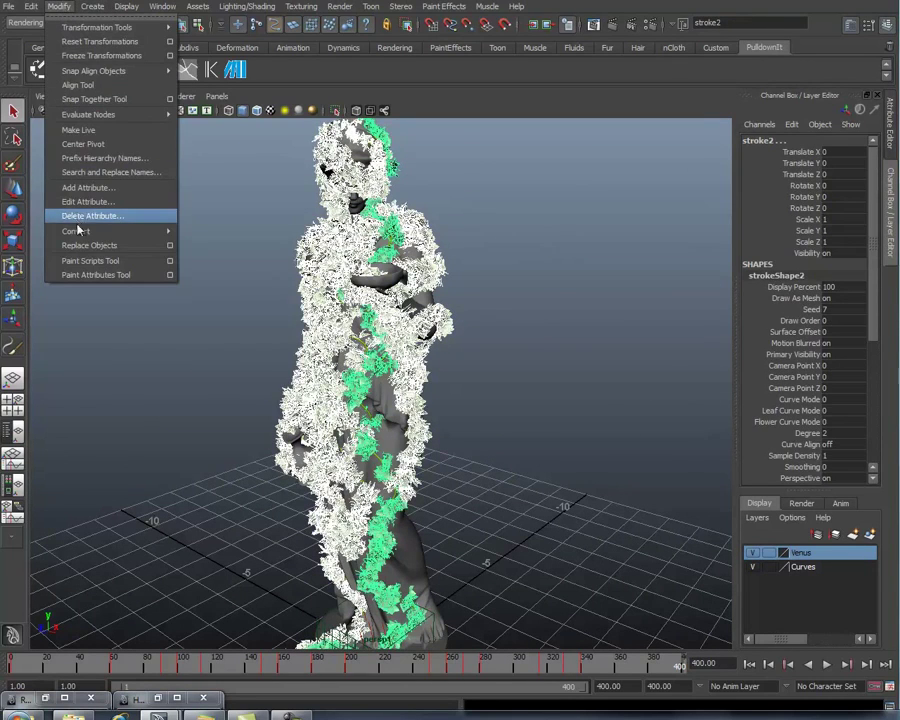
pyautogui.moveTo(77, 234)
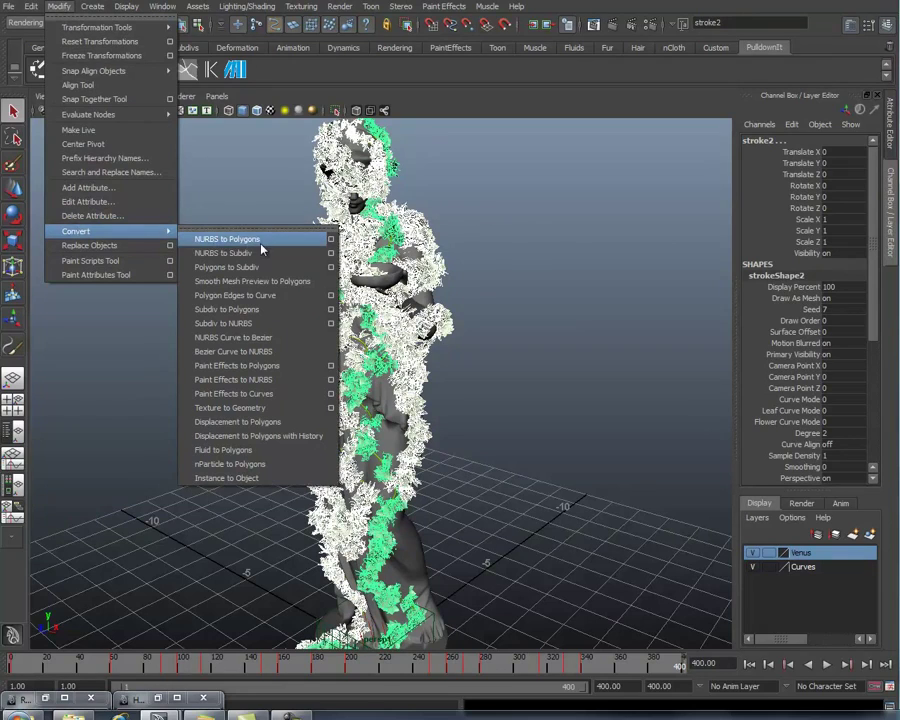
pyautogui.click(268, 366)
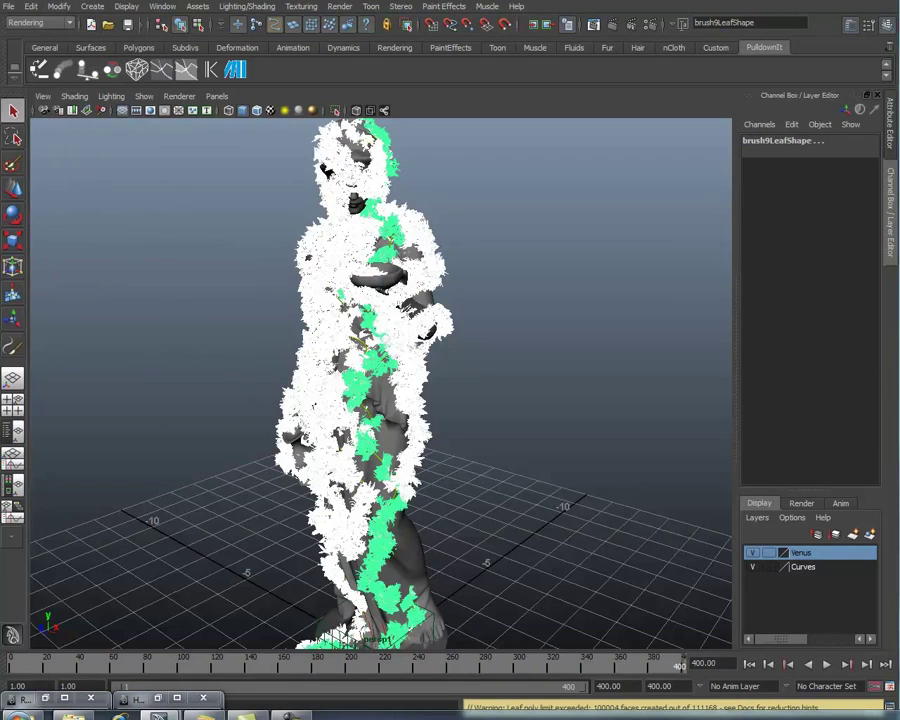
# - Select the stem strokes and convert them from Paint Effects to polygons as well
pyautogui.hotkey('ctrl', 'z')
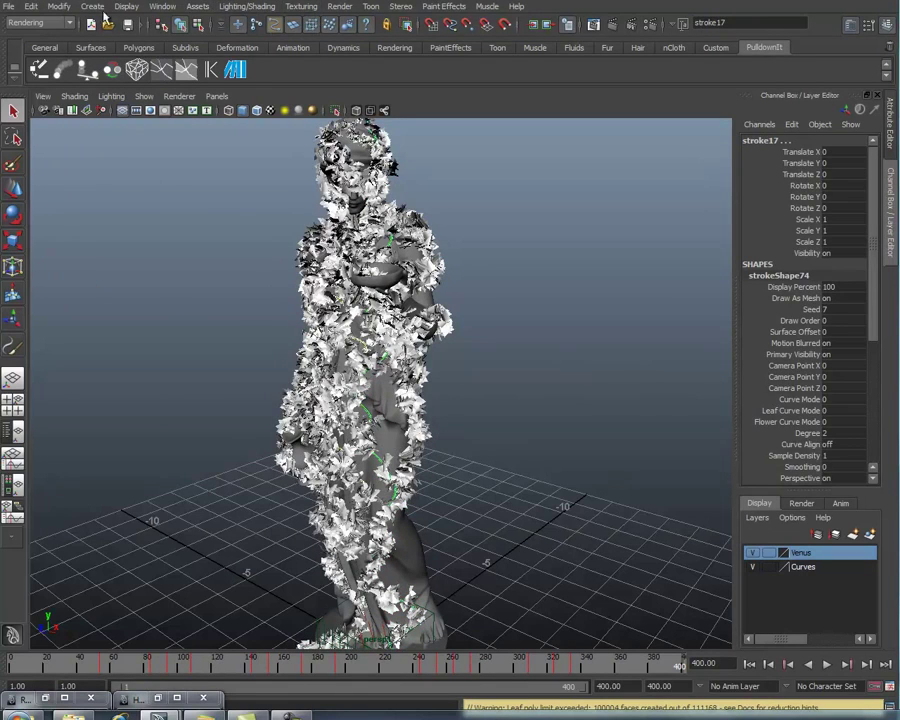
pyautogui.click(59, 7)
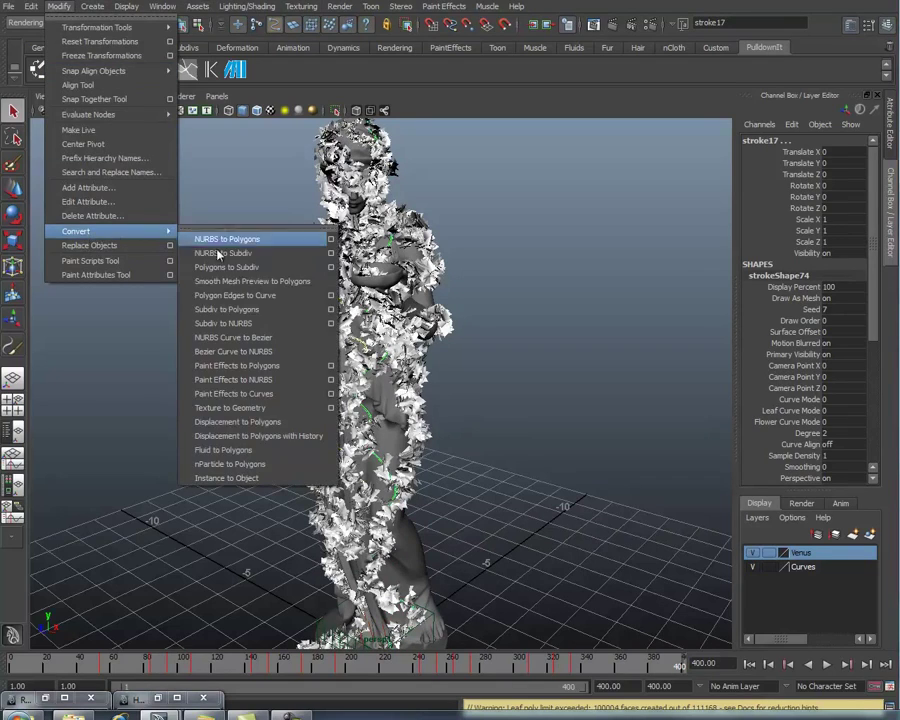
pyautogui.click(253, 368)
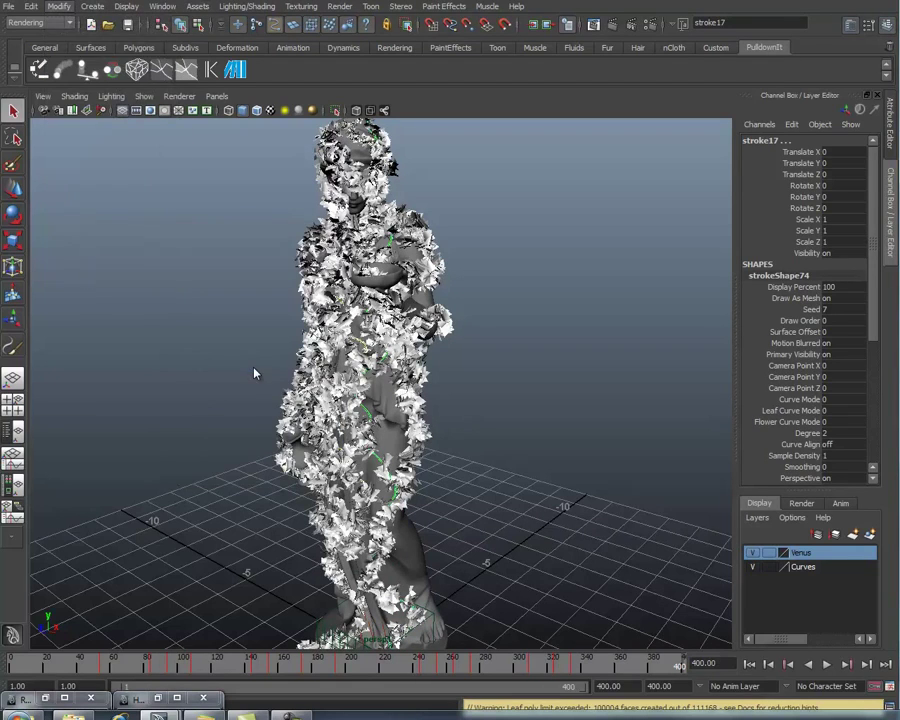
# - Render frame 400 of the ivy-covered statue with mental ray and examine the image up close
pyautogui.click(614, 25)
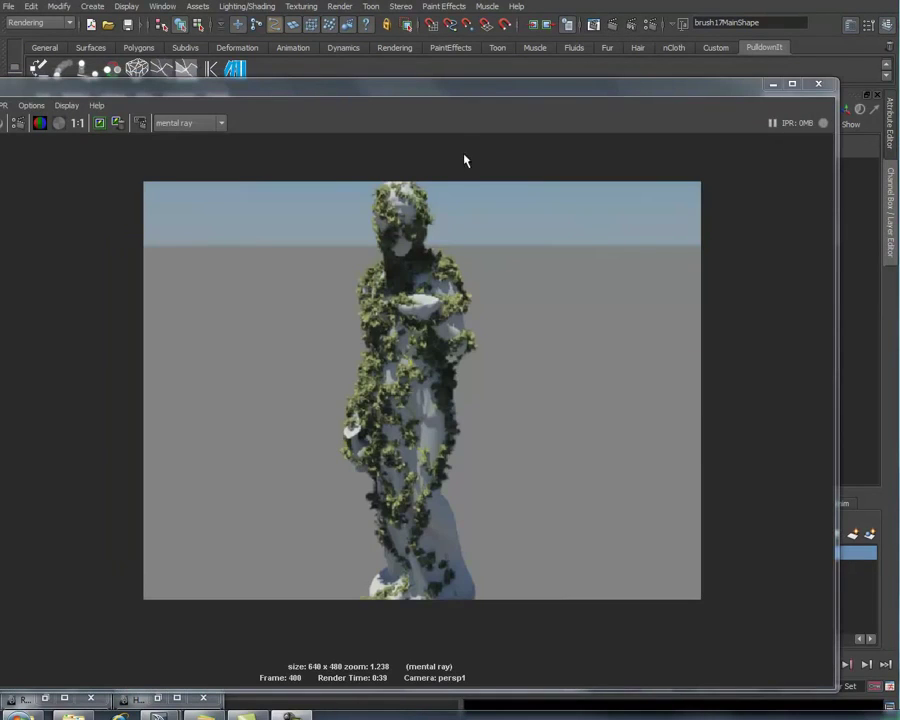
pyautogui.doubleClick(482, 86)
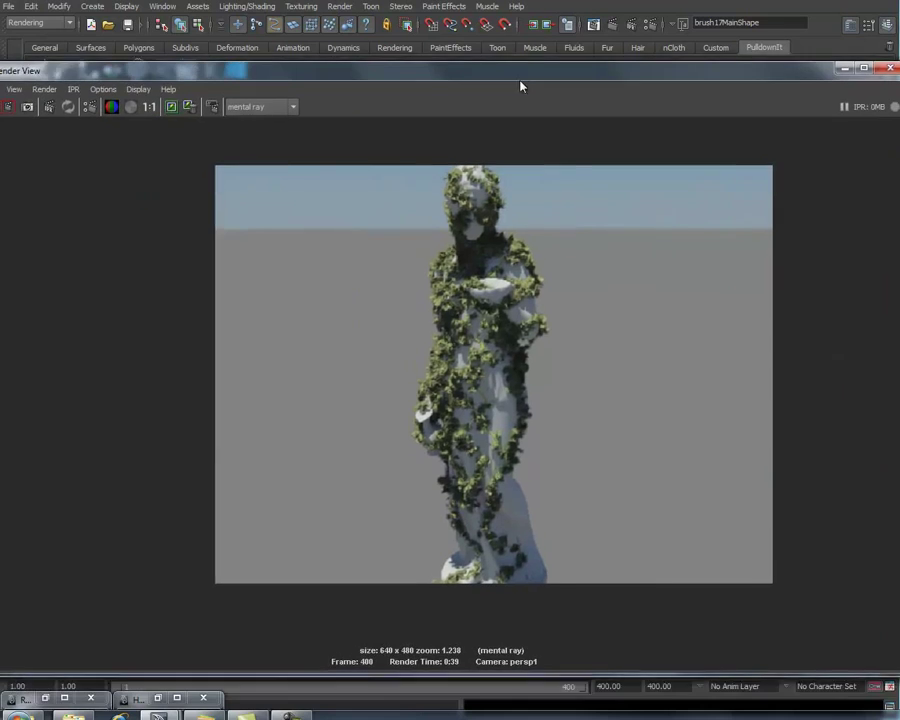
pyautogui.scroll(1, 461, 466)
pyautogui.scroll(-1, 461, 466)
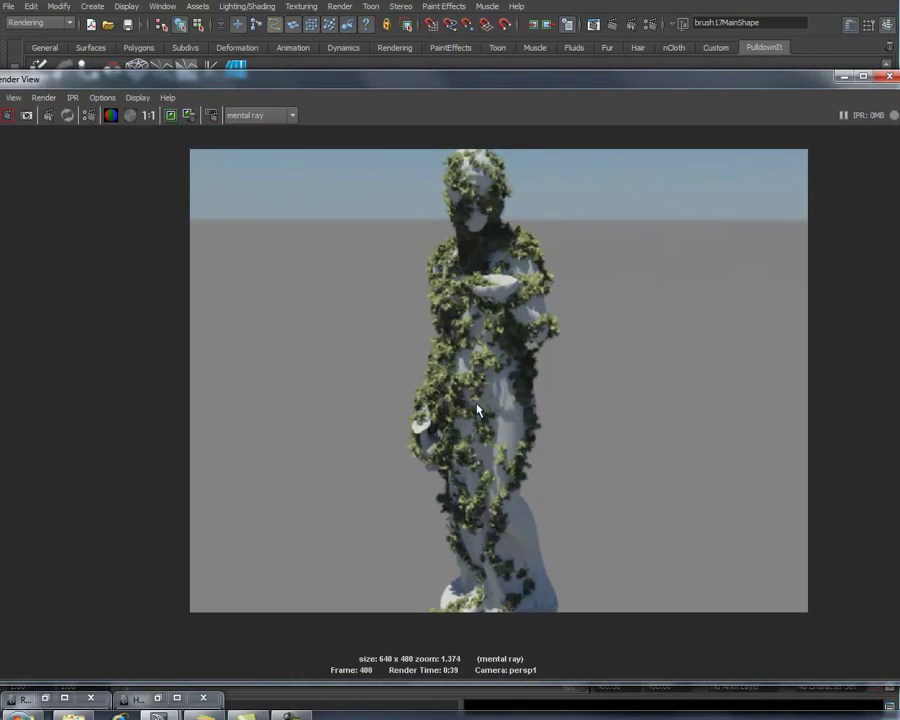
pyautogui.doubleClick(533, 86)
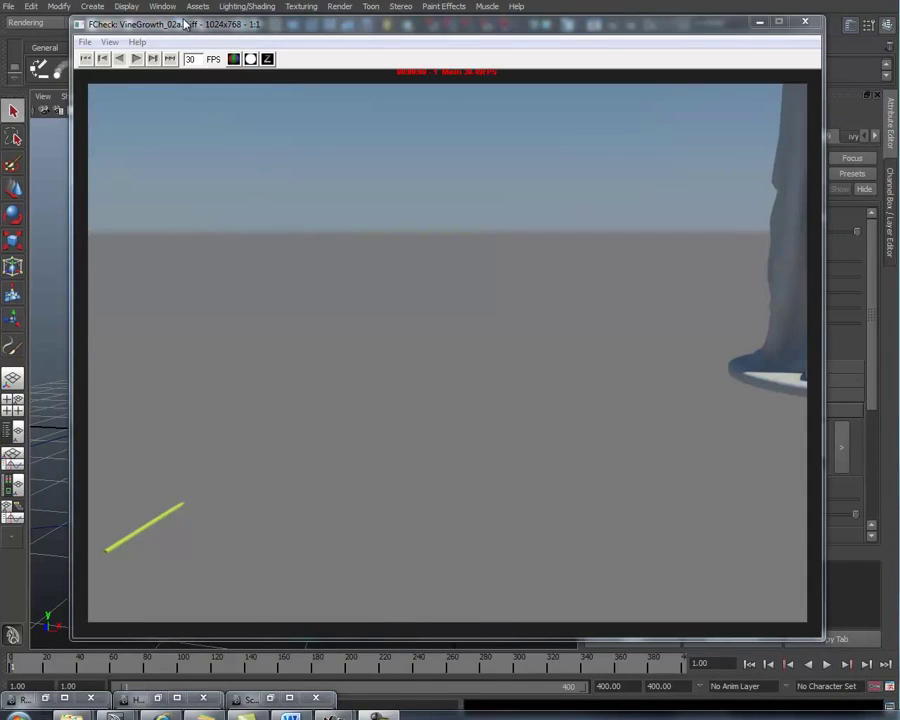
# - Play the rendered VineGrowth_02a image sequence in FCheck
pyautogui.moveTo(185, 24); pyautogui.dragTo(172, 52)
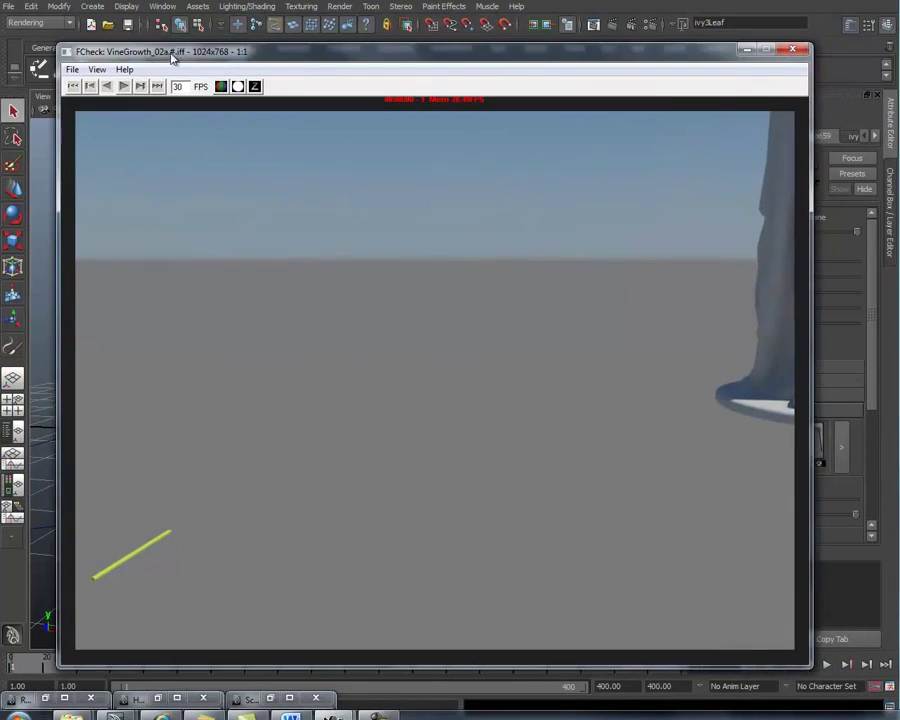
pyautogui.click(124, 87)
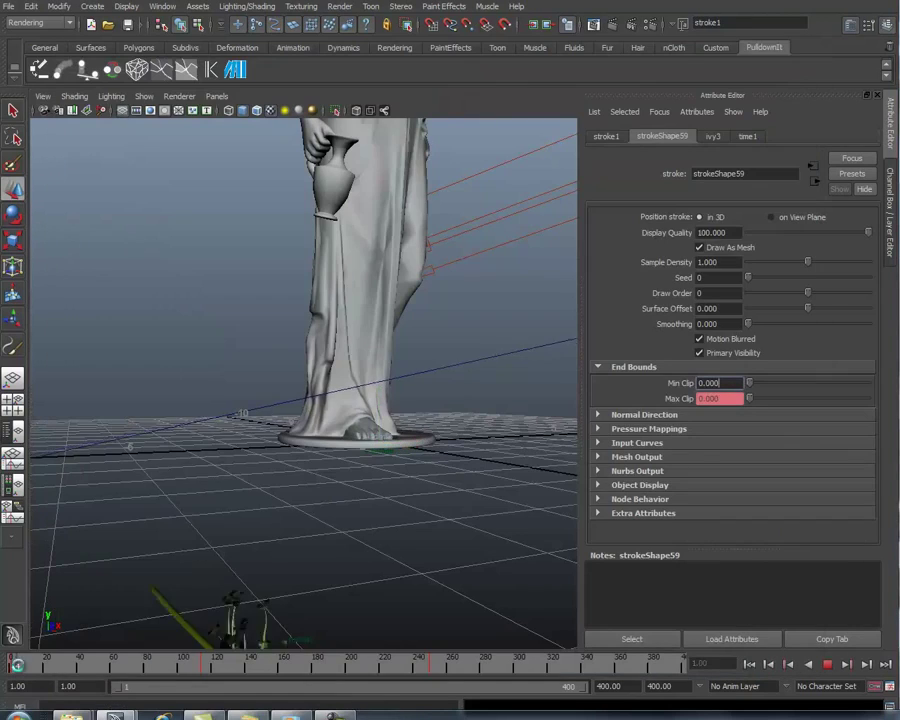
# - Advance the ivy growth to frame 65 and set Pressure Map 3 of the ivy3Leaf stroke shape to Turbulence
pyautogui.moveTo(40, 666); pyautogui.dragTo(84, 683)
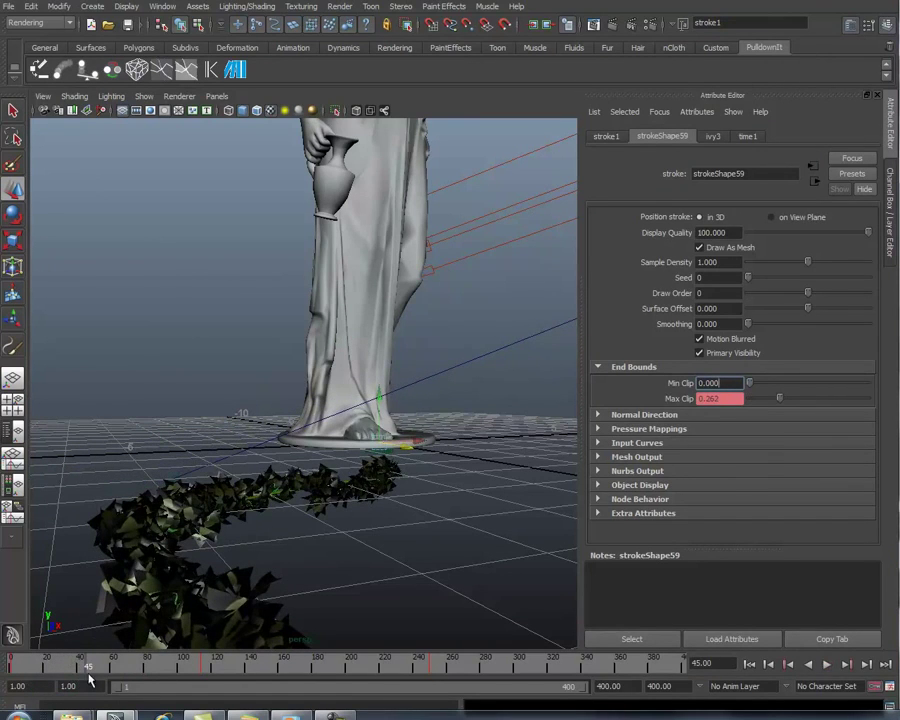
pyautogui.hotkey('alt', 'v')
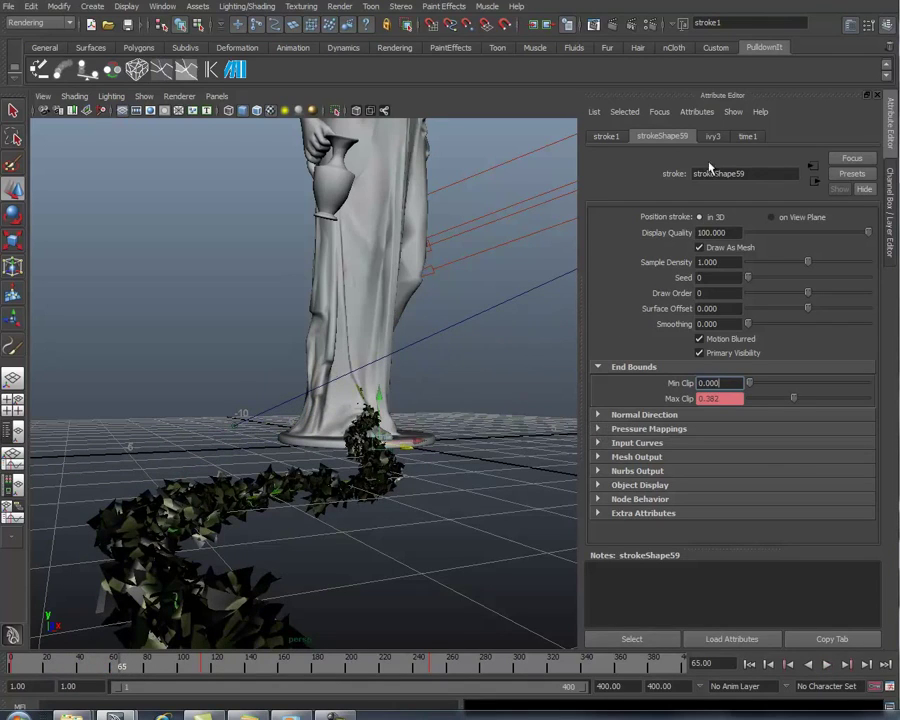
pyautogui.click(276, 472)
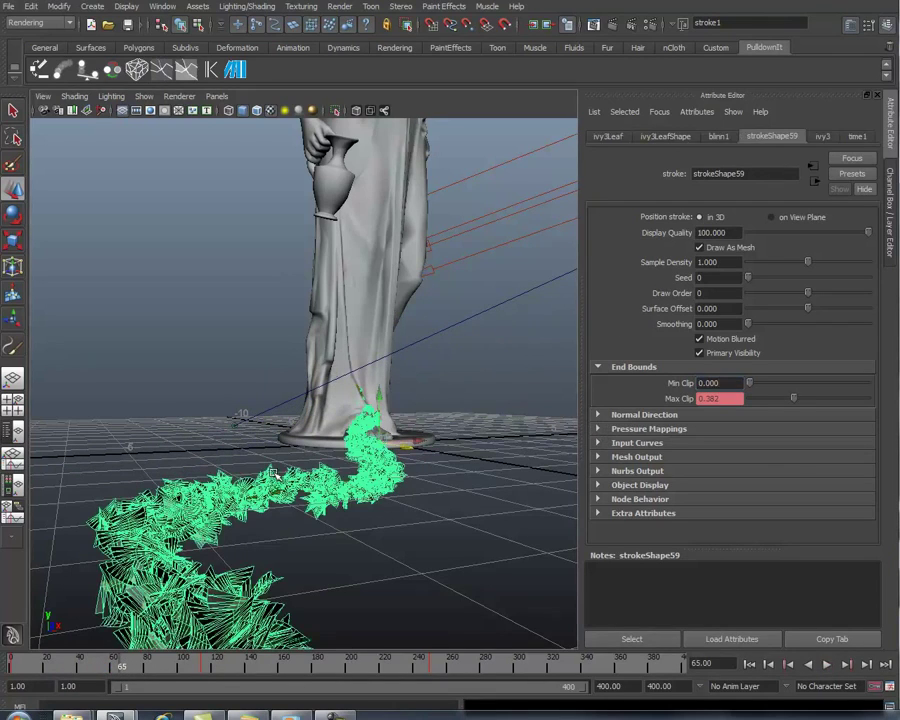
pyautogui.click(598, 430)
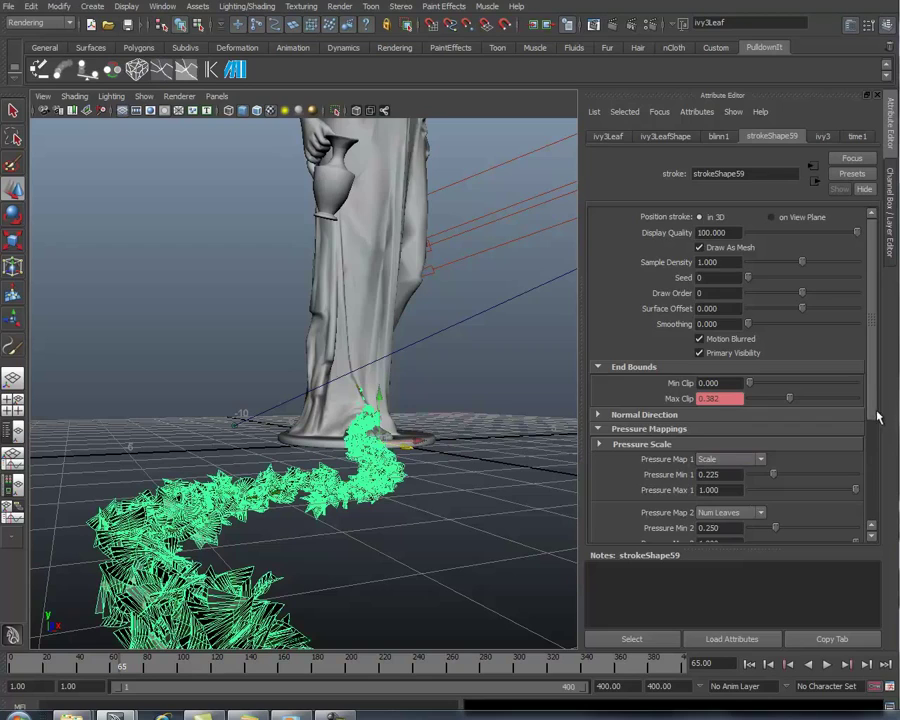
pyautogui.scroll(-4, 700, 480)
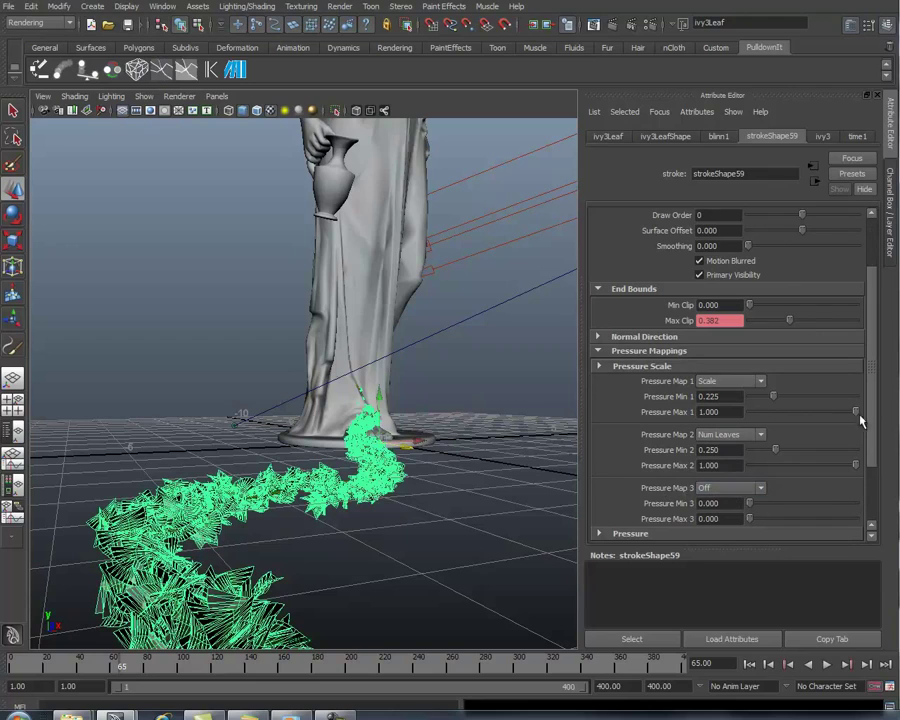
pyautogui.scroll(-3, 860, 421)
pyautogui.click(762, 432)
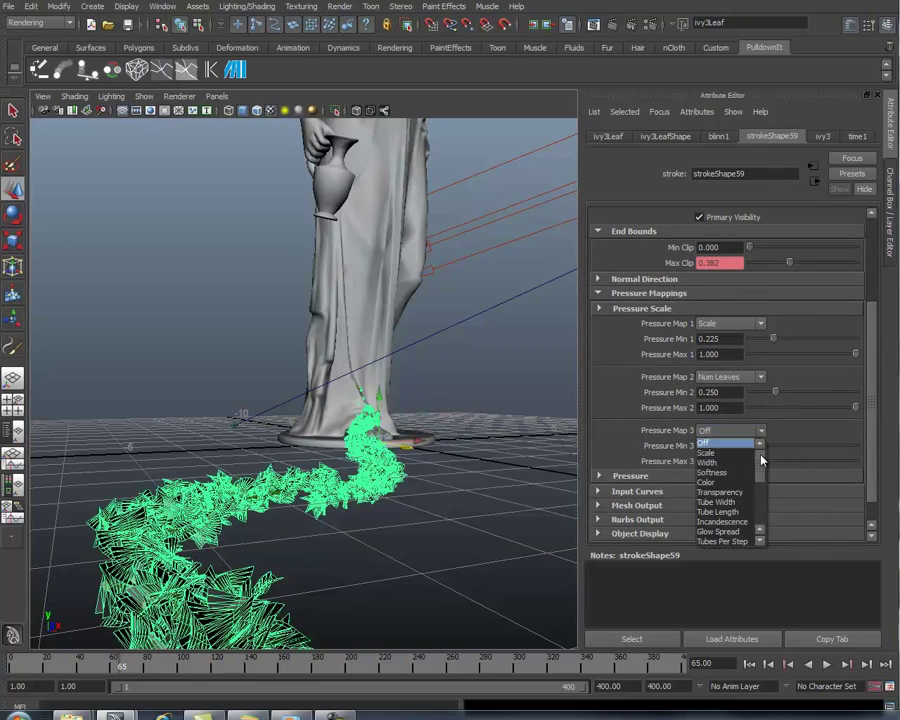
pyautogui.scroll(-5, 735, 485)
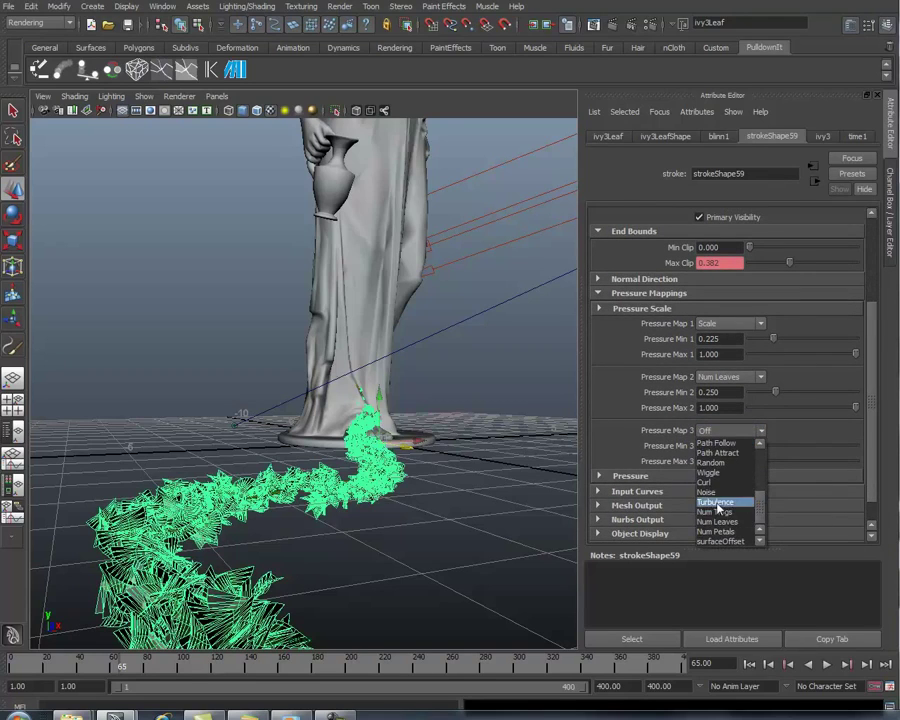
pyautogui.click(728, 502)
# - Set the stroke's Pressure Min 3 to 10 and Pressure Max 3 to 0.5
pyautogui.doubleClick(708, 445)
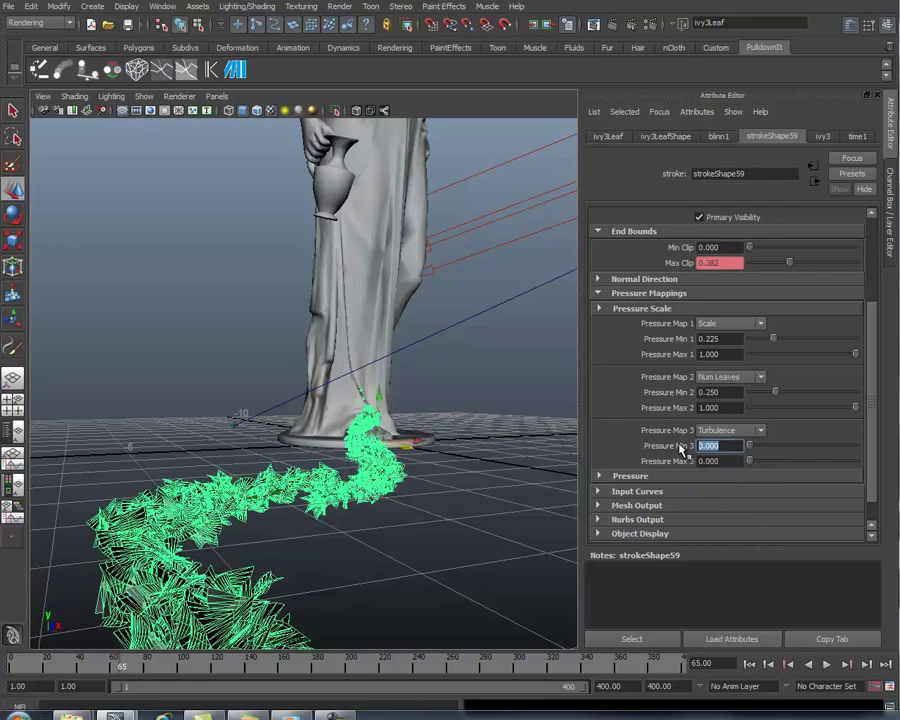
pyautogui.write('10')
pyautogui.press('Return')
pyautogui.moveTo(739, 462); pyautogui.dragTo(675, 453)
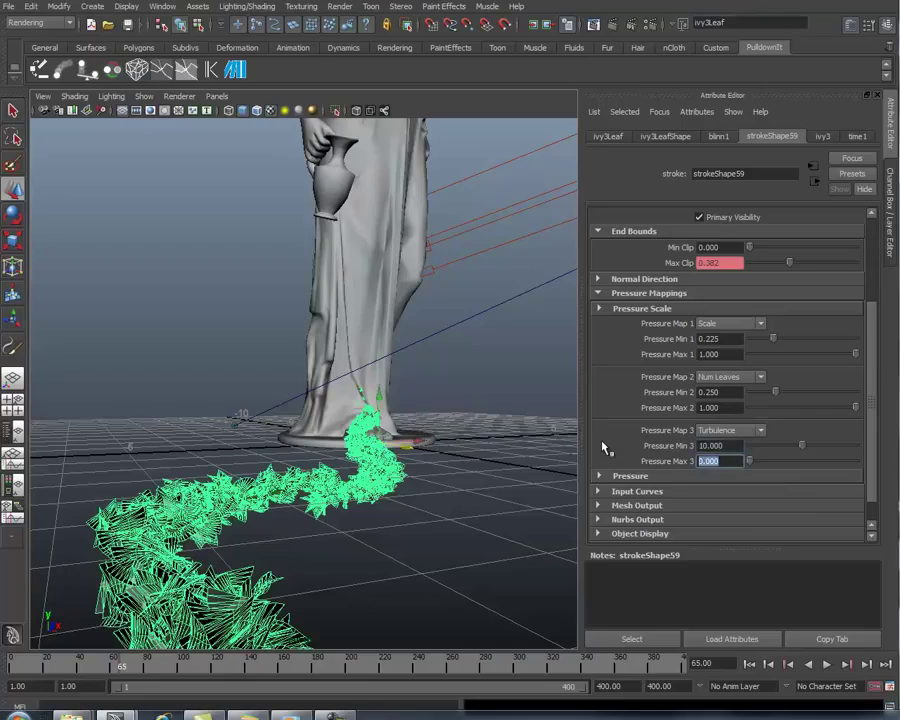
pyautogui.write('.5')
pyautogui.press('Return')
# - Set the Turbulence Type of the ivy3 brush's tube behavior to World Force
pyautogui.click(822, 138)
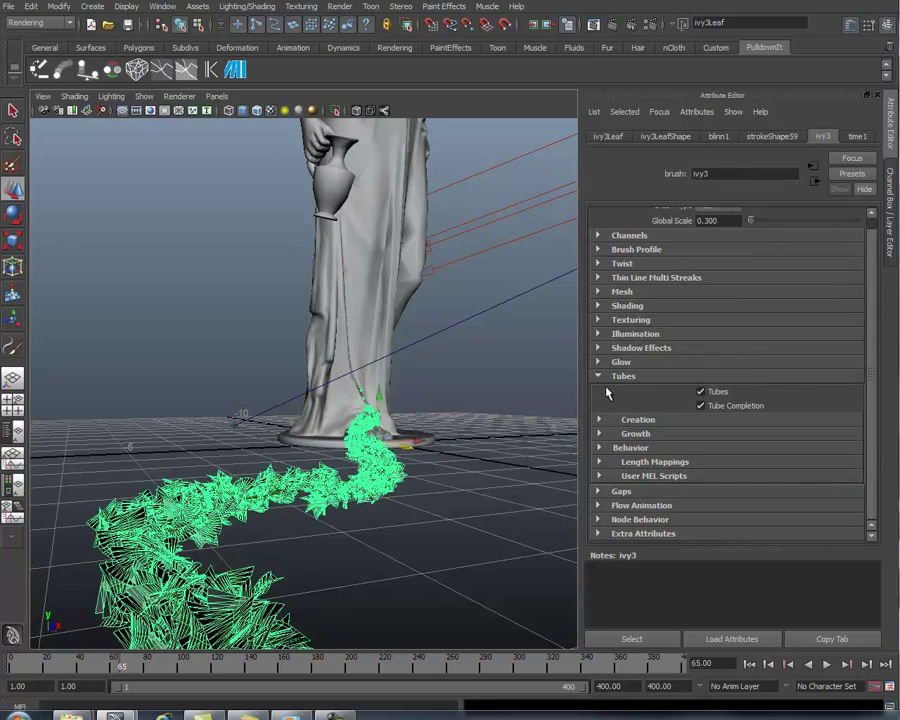
pyautogui.click(600, 448)
pyautogui.click(601, 492)
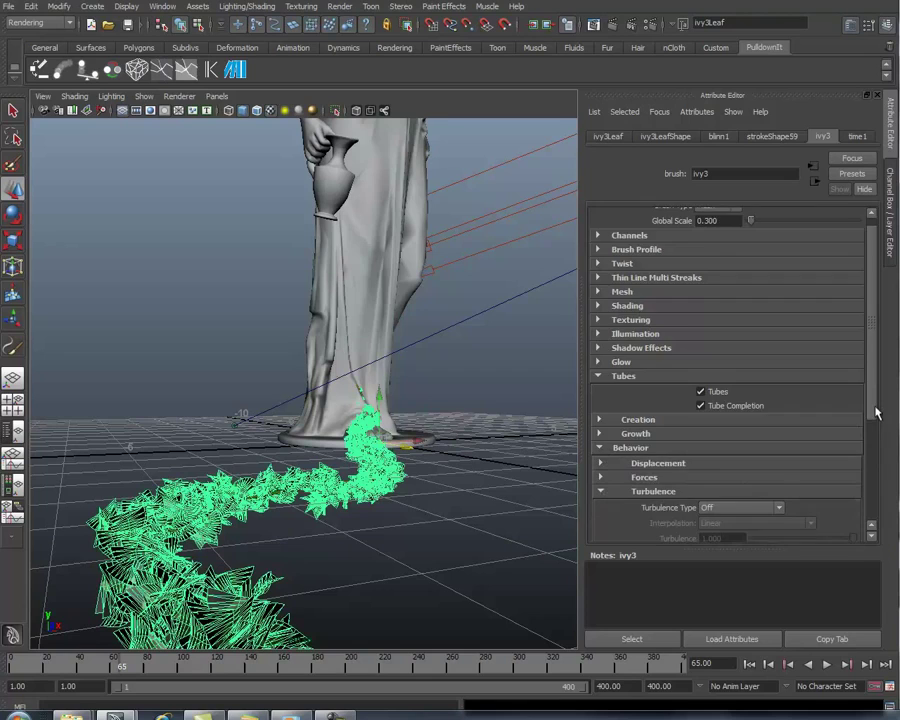
pyautogui.moveTo(876, 412); pyautogui.dragTo(872, 500)
pyautogui.click(725, 361)
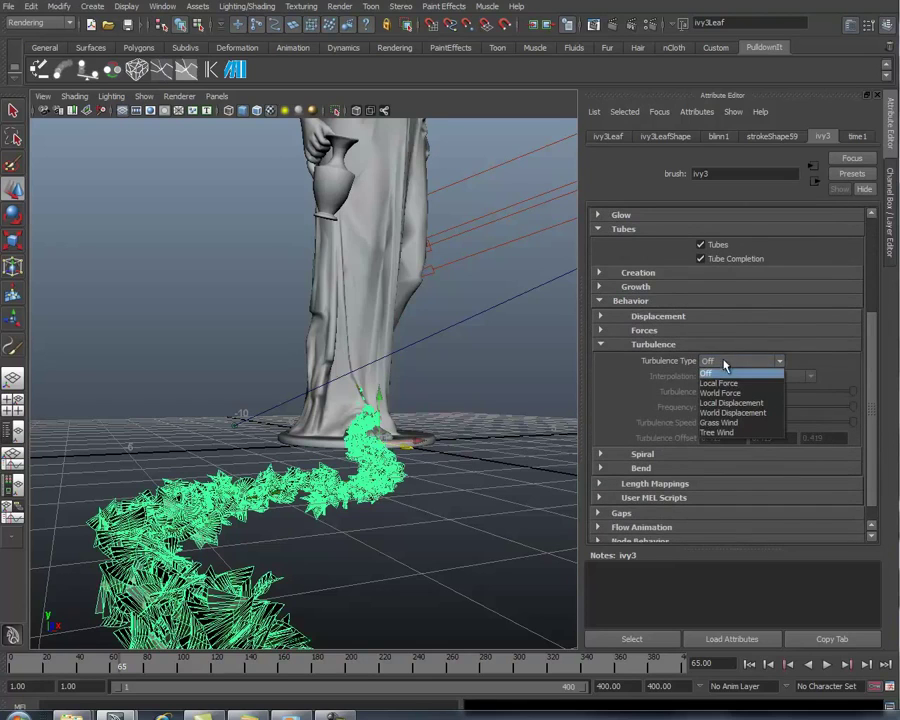
pyautogui.click(707, 393)
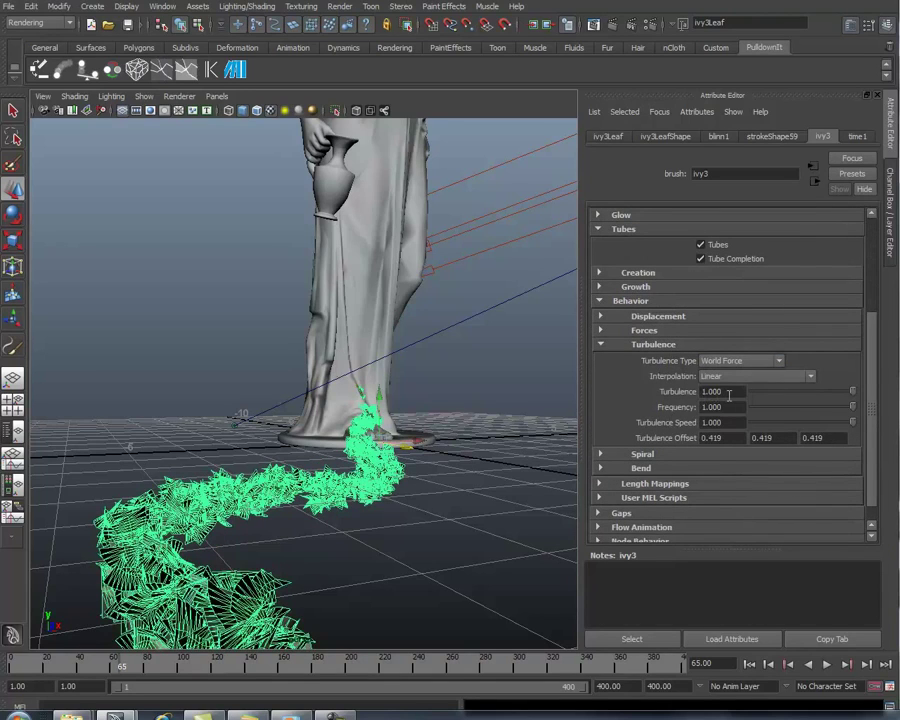
# - Set the ivy3 brush's Turbulence to 0.3, Frequency to 5 and Turbulence Speed to 0.2
pyautogui.moveTo(731, 393); pyautogui.dragTo(646, 398)
pyautogui.write('0.3')
pyautogui.press('Return')
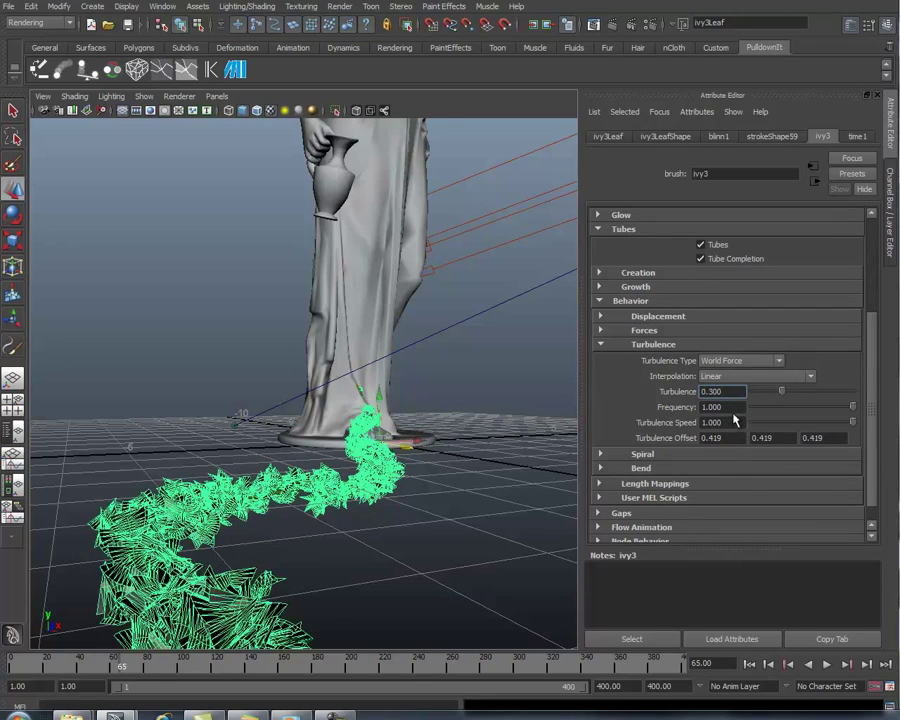
pyautogui.moveTo(733, 407); pyautogui.dragTo(543, 388)
pyautogui.write('5')
pyautogui.press('Return')
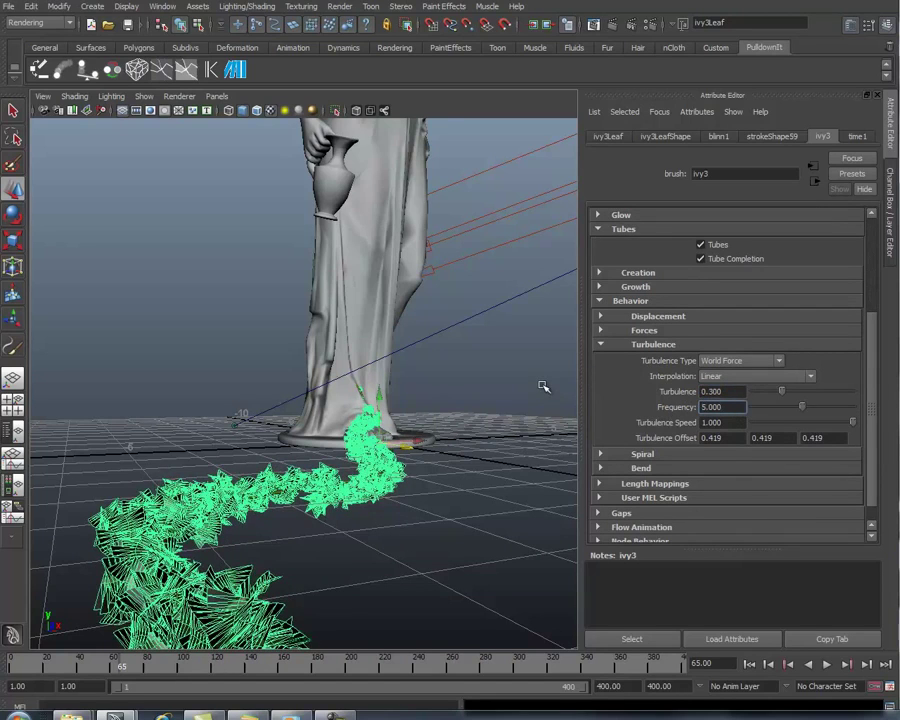
pyautogui.moveTo(729, 424); pyautogui.dragTo(647, 425)
pyautogui.write('.')
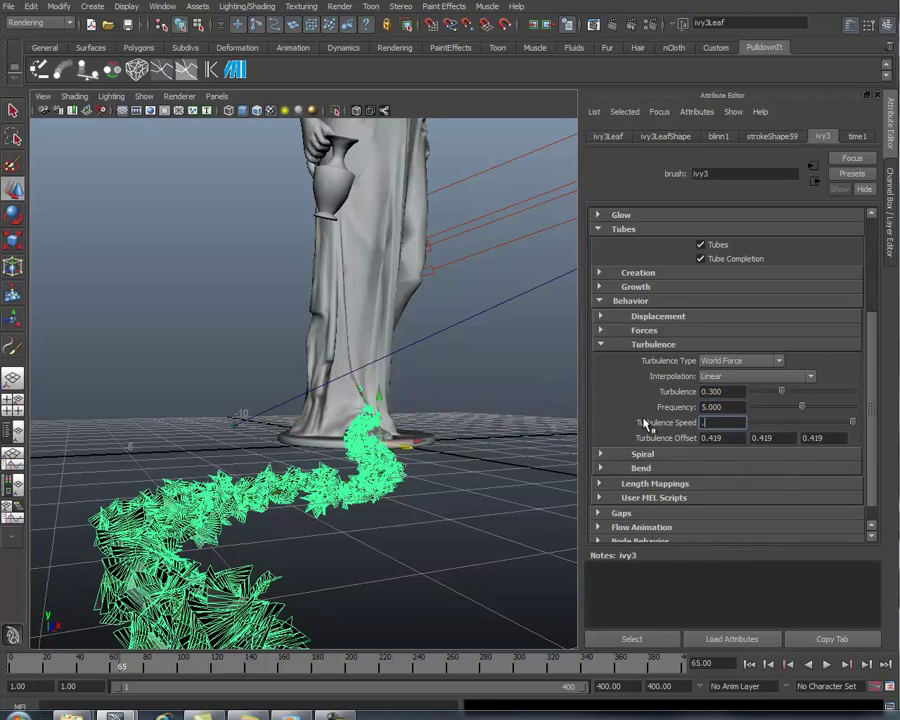
pyautogui.write('.2')
pyautogui.press('Return')
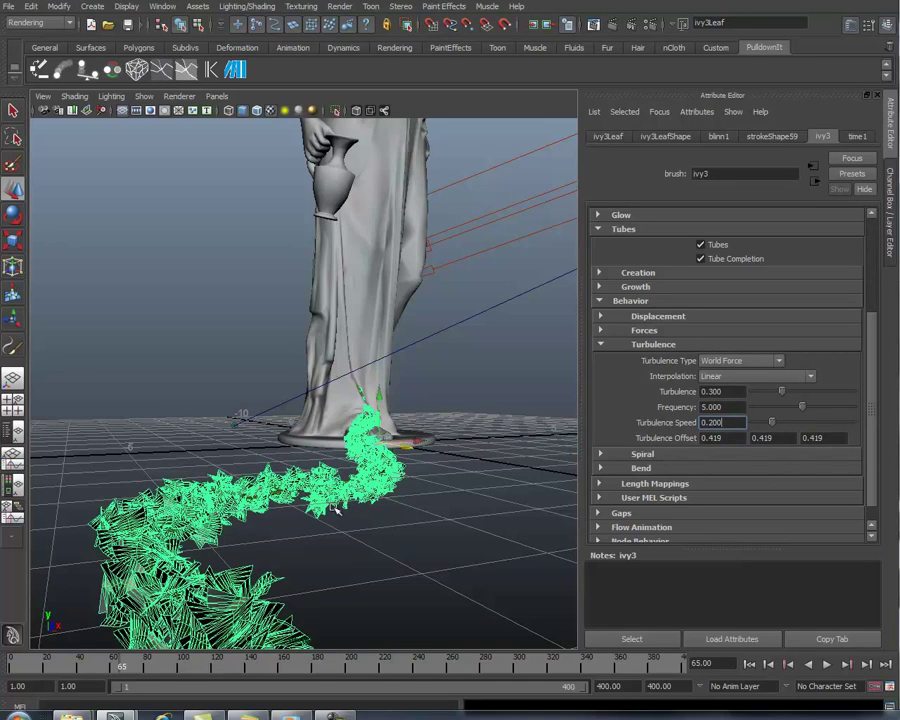
# - Start a new expression on the ivy3 brush's Turbulence Offset X and insert the attribute name ivy3.turbulenceOffsetX into it
pyautogui.rightClick(722, 440)
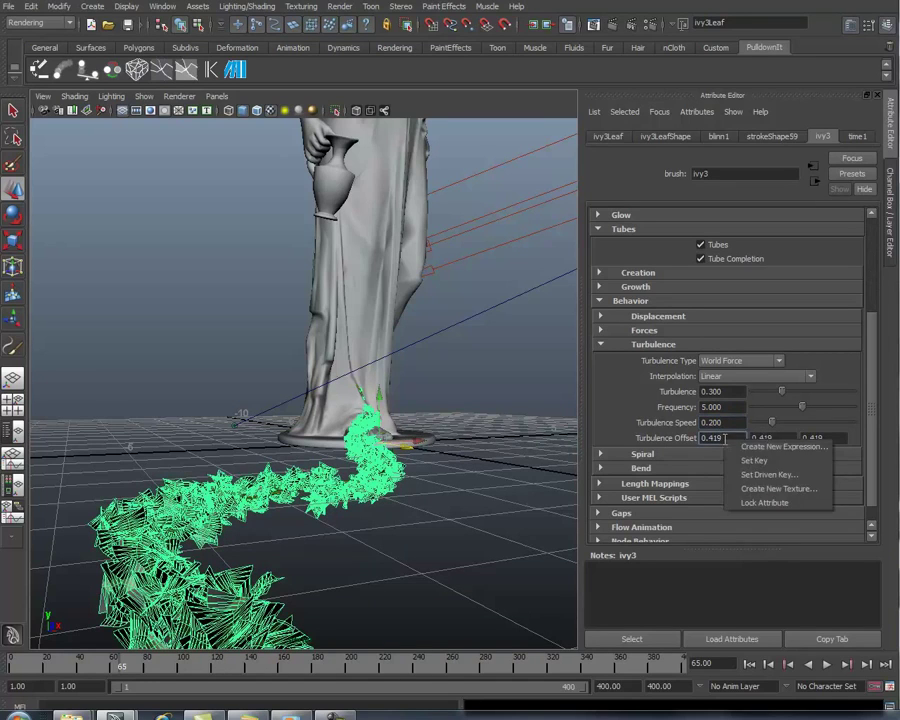
pyautogui.click(783, 445)
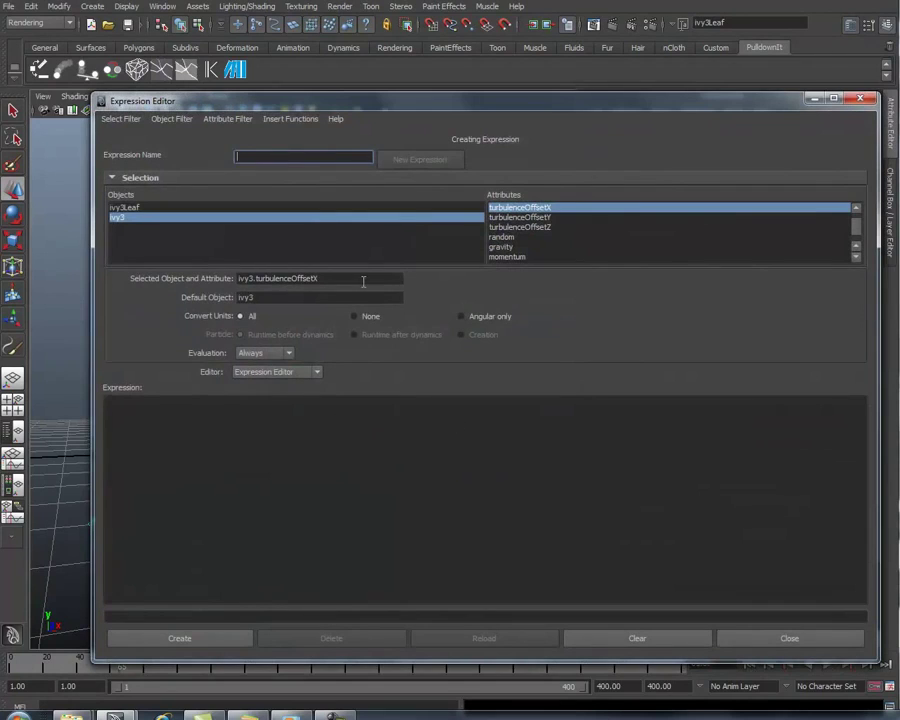
pyautogui.moveTo(362, 280); pyautogui.dragTo(227, 278)
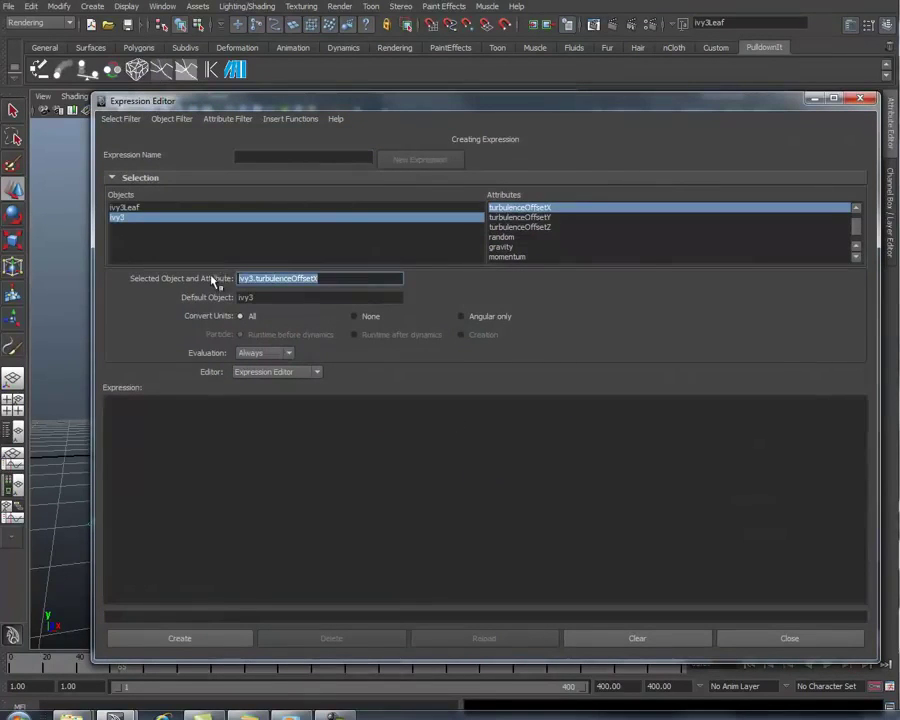
pyautogui.hotkey('ctrl', 'c')
pyautogui.click(196, 408)
pyautogui.hotkey('ctrl', 'v')
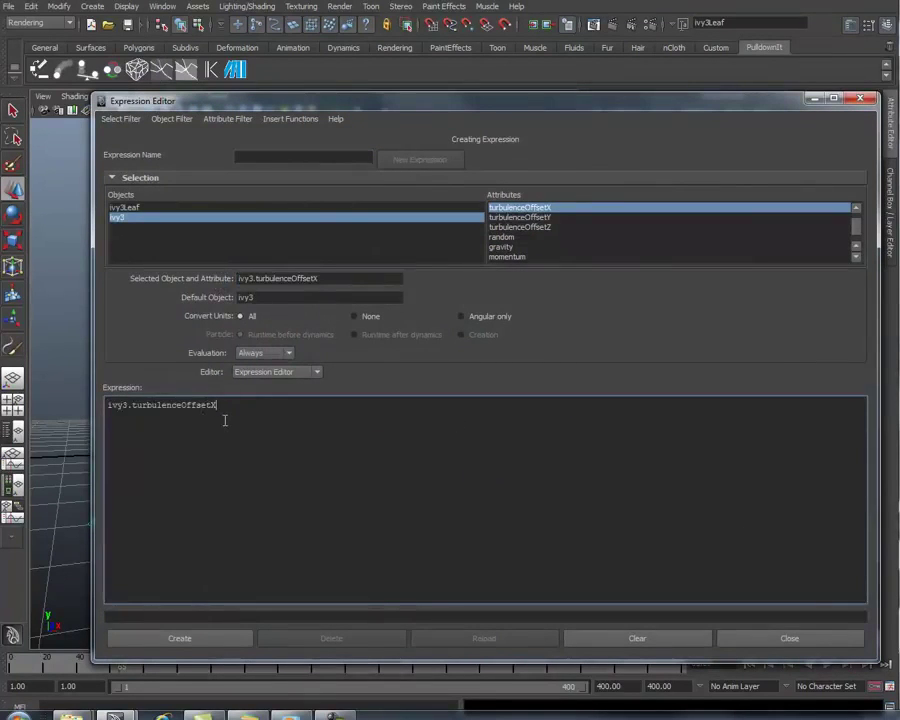
# - Complete the expression as ivy3.turbulenceOffsetX=ivy3.turbulenceOffsetY=ivy3.turbulenceOffsetZ=time;, create it and close the Expression Editor
pyautogui.write('=')
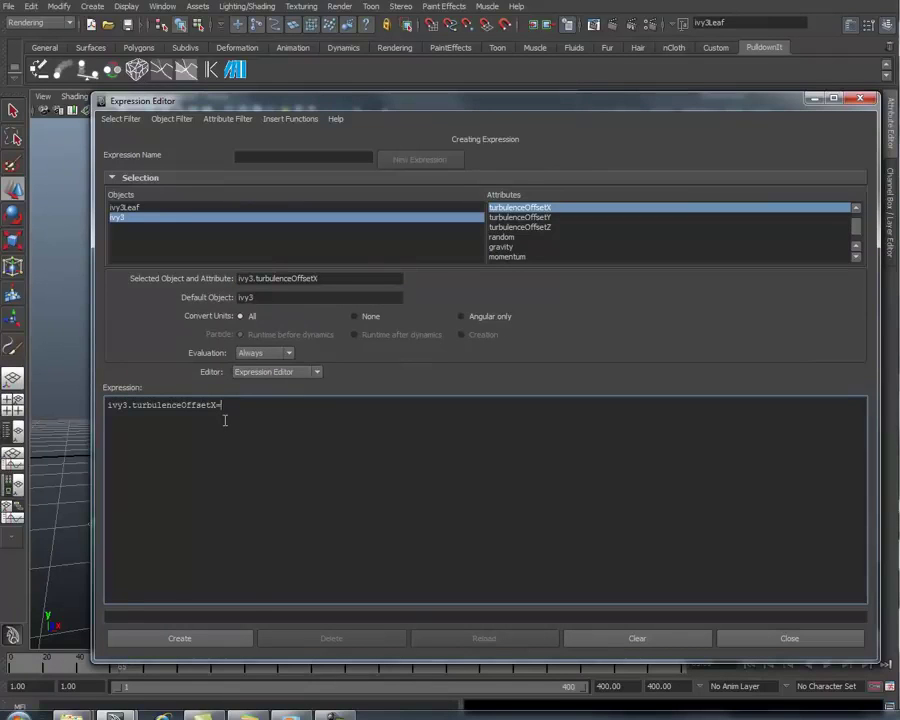
pyautogui.hotkey('ctrl', 'v')
pyautogui.hotkey('ctrl', 'v')
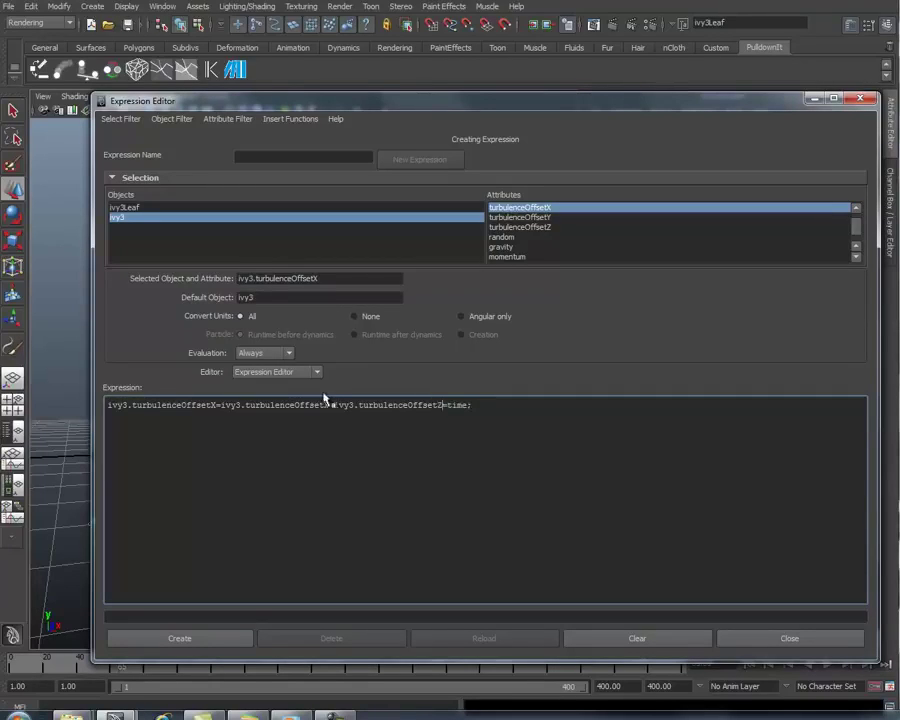
pyautogui.press('BackSpace')
pyautogui.write('Y')
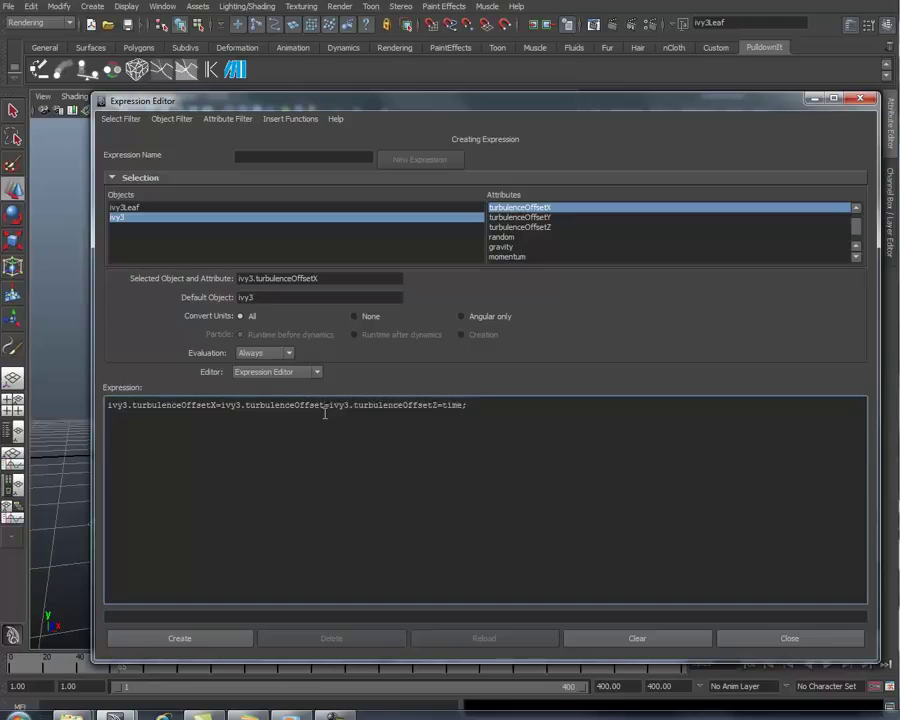
pyautogui.click(211, 638)
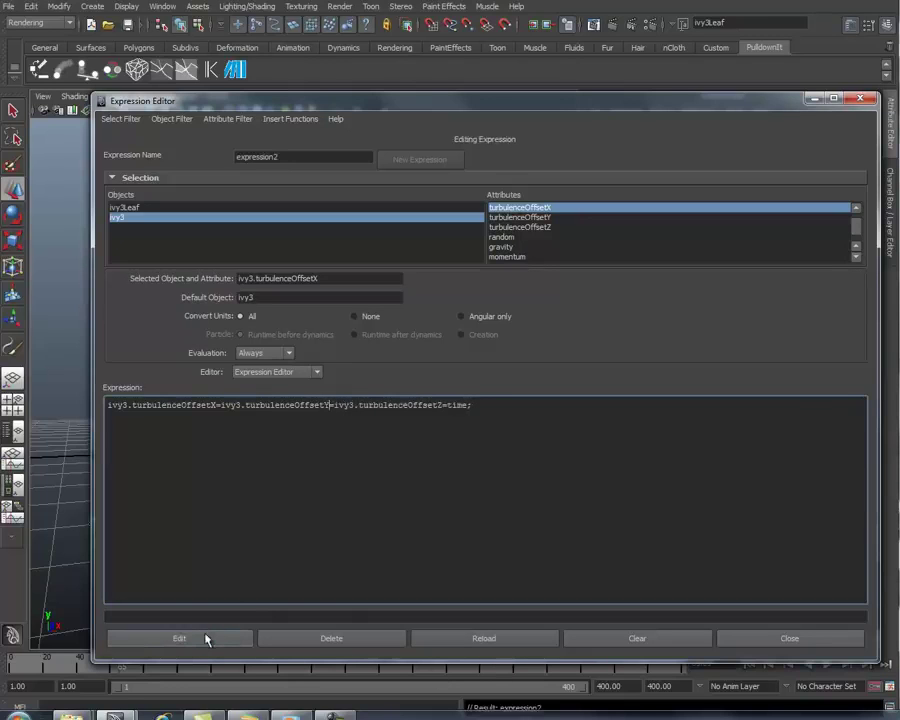
pyautogui.click(848, 640)
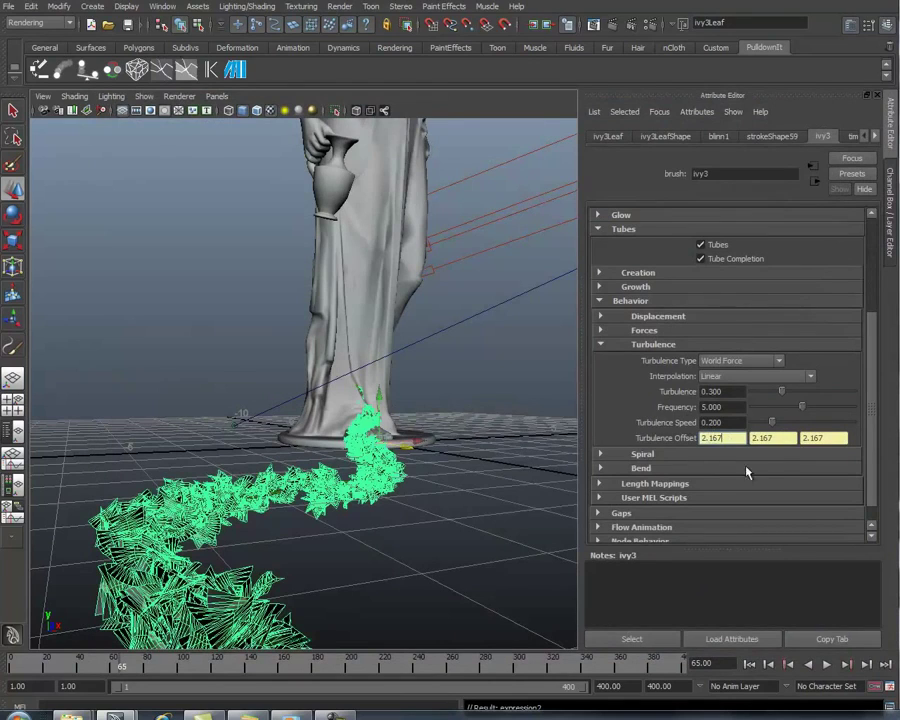
# - Scrub the ivy growth to frame 61, flatten the tangents of the strokes' final Max Clip keys in the Graph Editor, and minimize it
pyautogui.moveTo(123, 668); pyautogui.dragTo(95, 668)
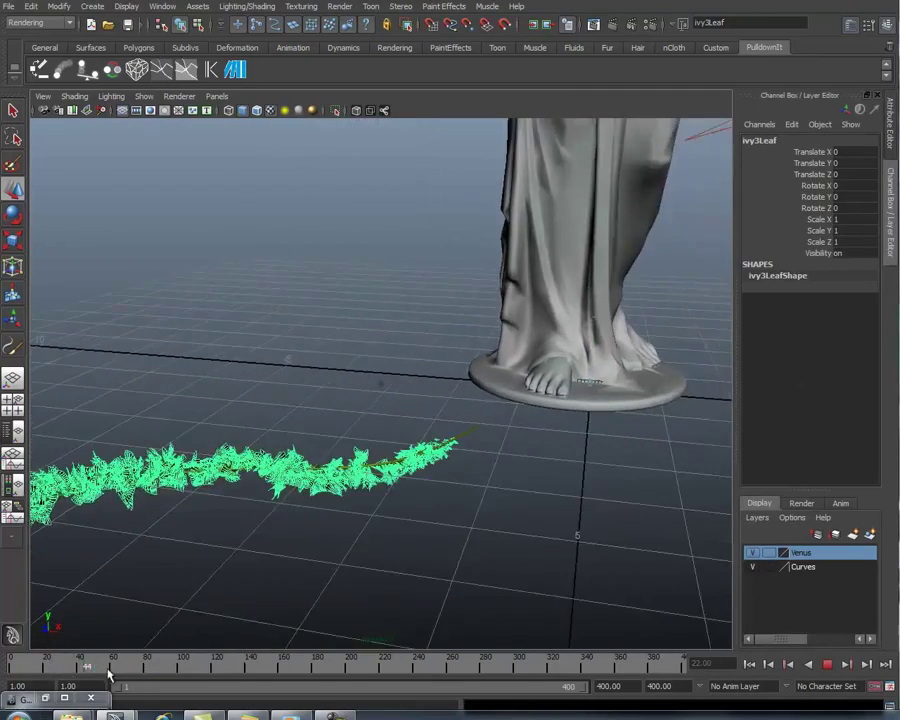
pyautogui.moveTo(105, 672); pyautogui.dragTo(115, 668)
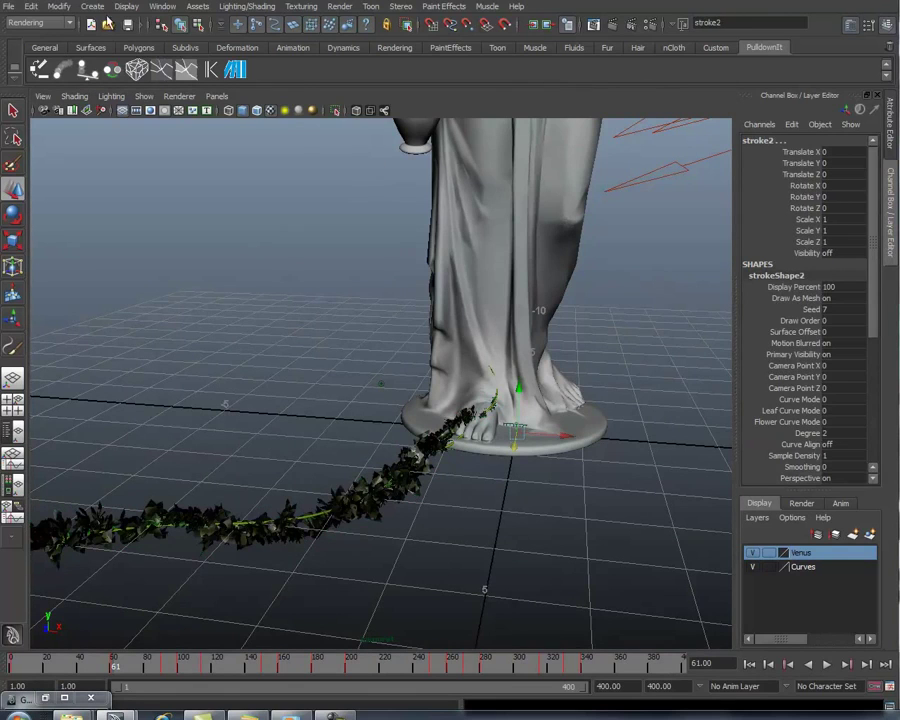
pyautogui.click(162, 6)
pyautogui.moveTo(178, 56)
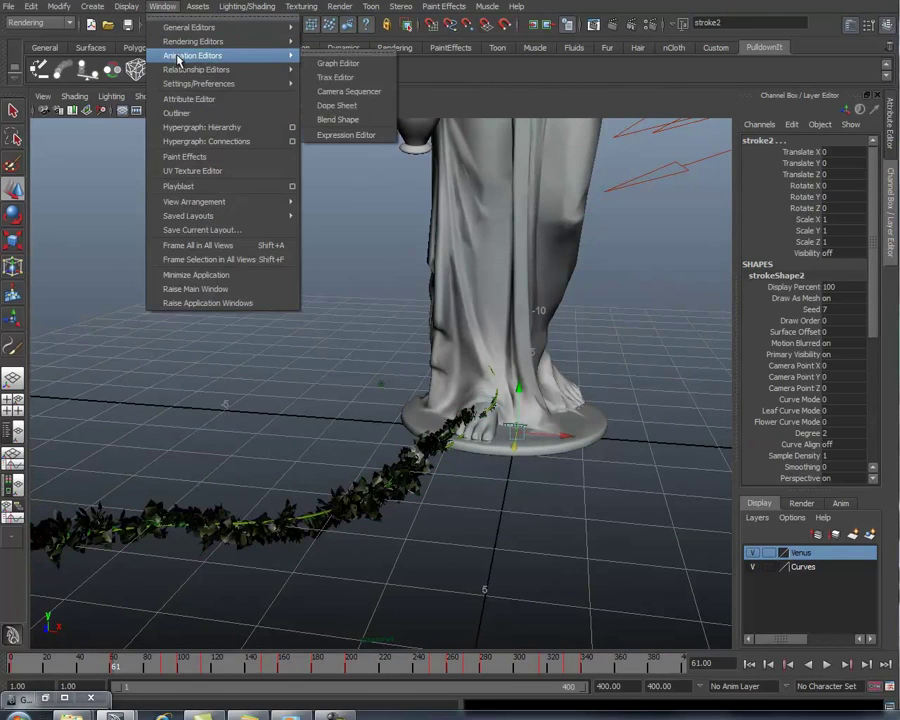
pyautogui.click(345, 62)
pyautogui.moveTo(394, 124); pyautogui.dragTo(431, 123)
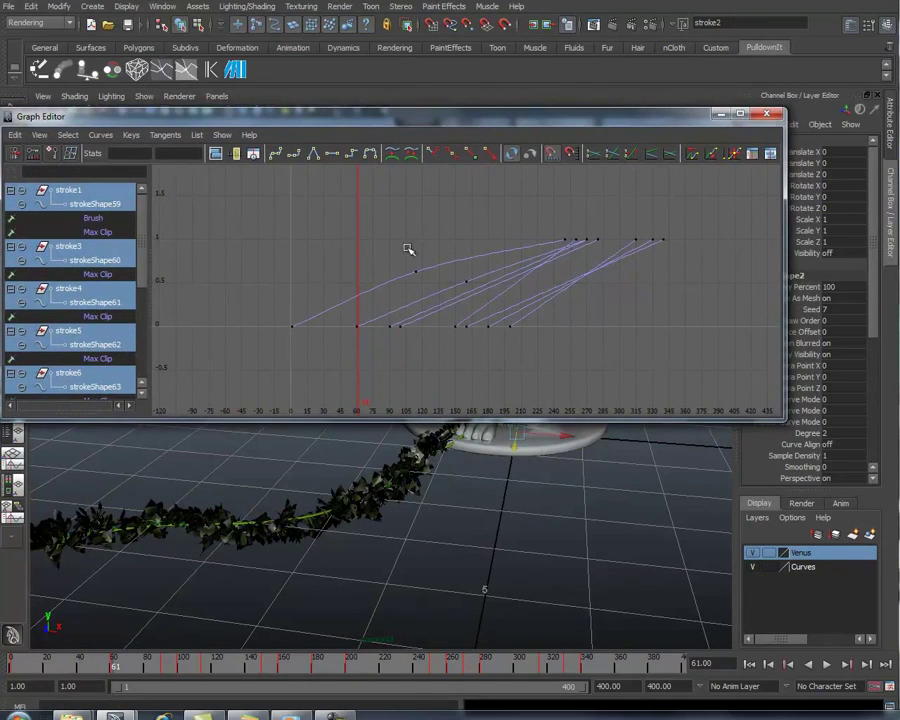
pyautogui.moveTo(496, 212); pyautogui.dragTo(705, 257)
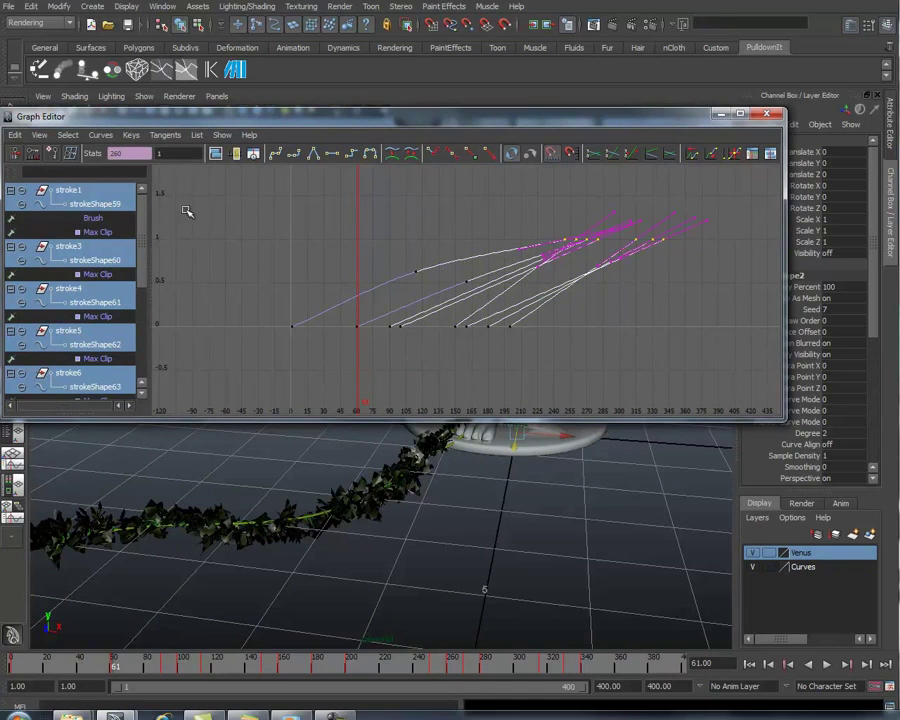
pyautogui.click(164, 135)
pyautogui.click(174, 229)
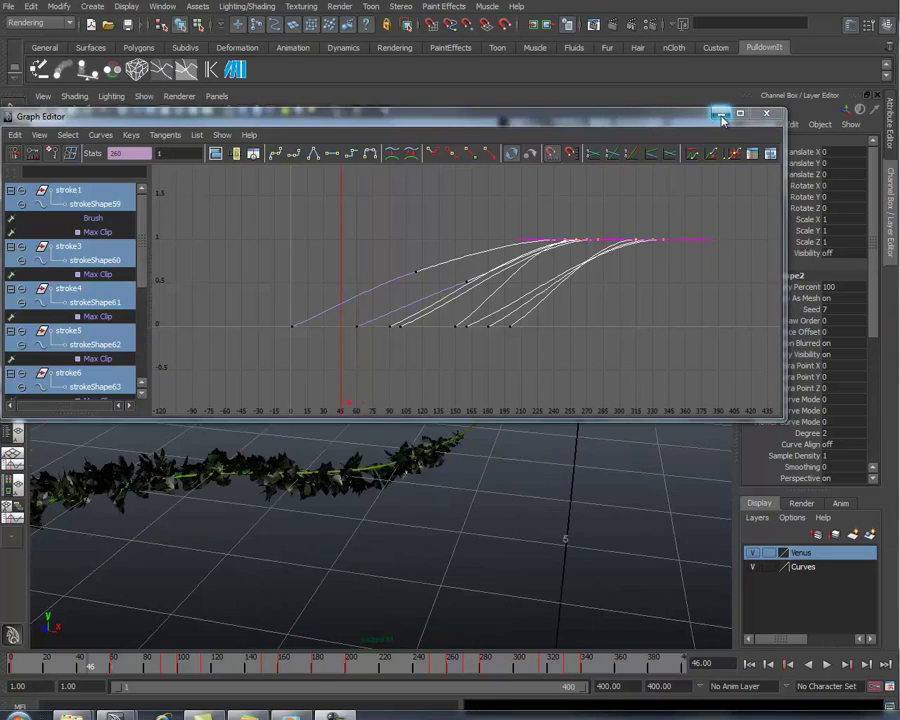
pyautogui.click(721, 115)
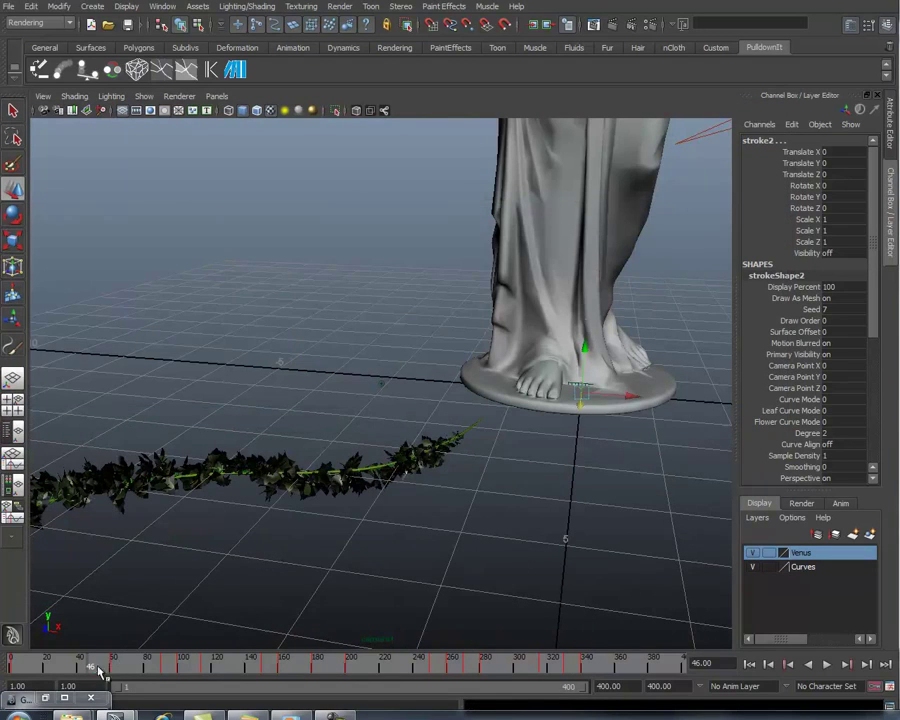
# - Review the growth up to frame 68 and show the brush9 attributes of stroke2
pyautogui.moveTo(98, 668); pyautogui.dragTo(128, 672)
pyautogui.hotkey('alt', 'v')
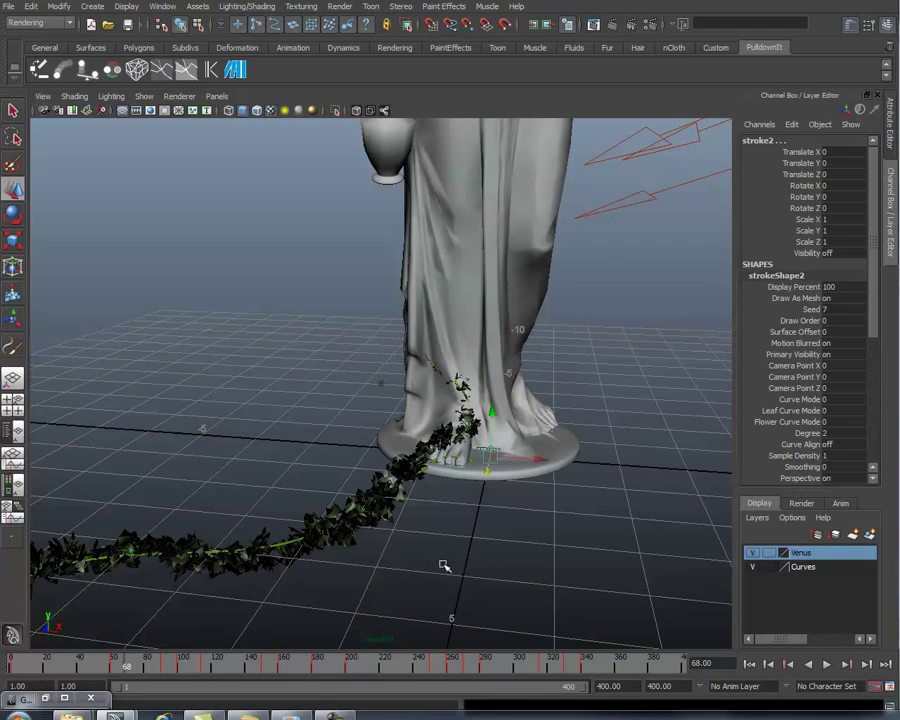
pyautogui.click(890, 128)
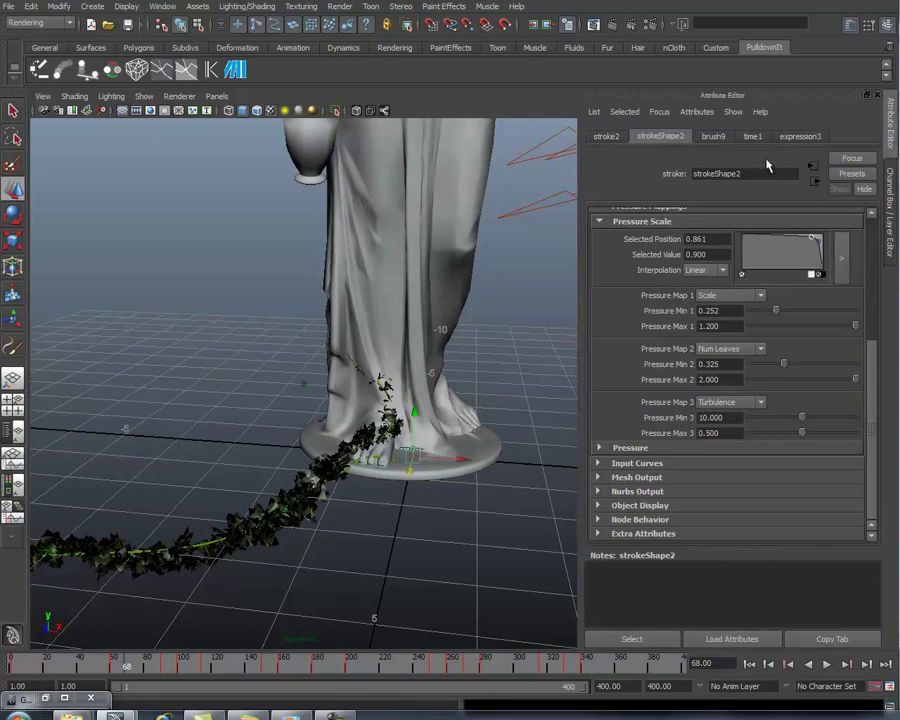
pyautogui.click(712, 136)
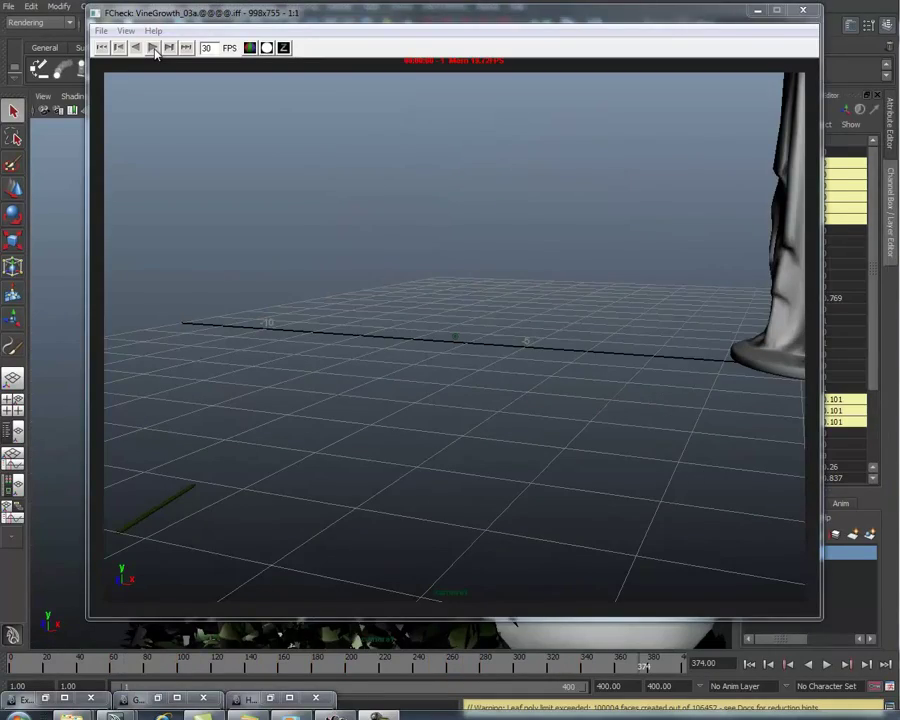
# - Play the VineGrowth_03a preview sequence in FCheck to review the full ivy growth, and close the viewer
pyautogui.click(153, 48)
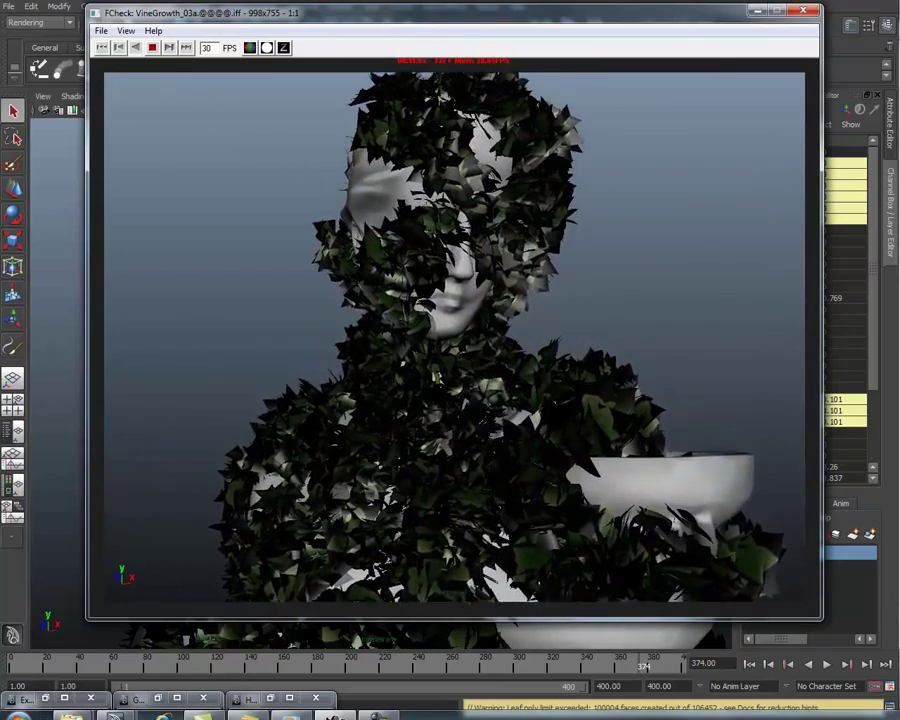
pyautogui.press('Escape')
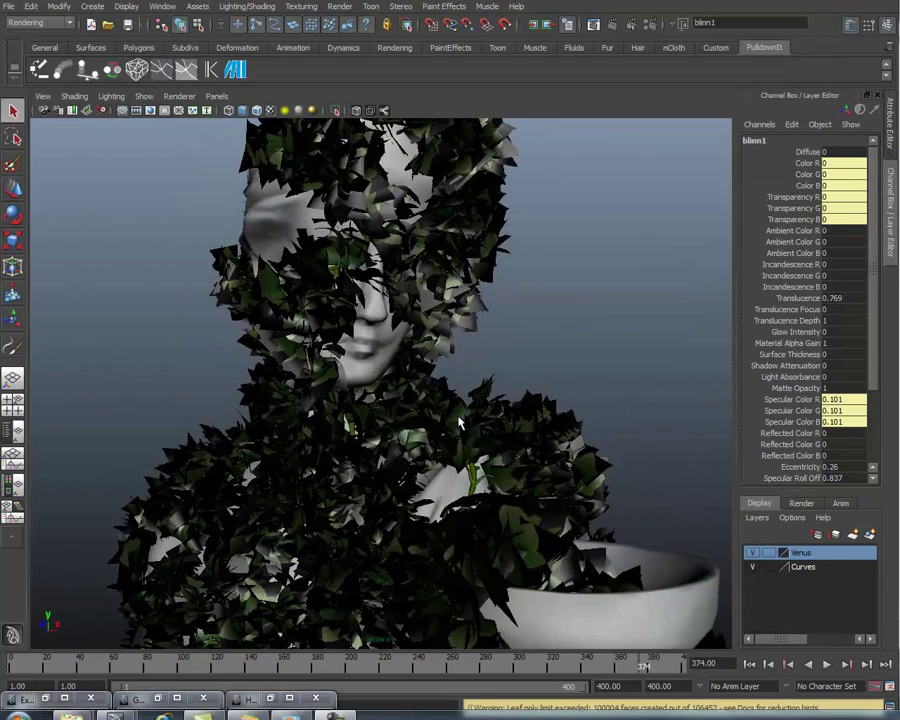